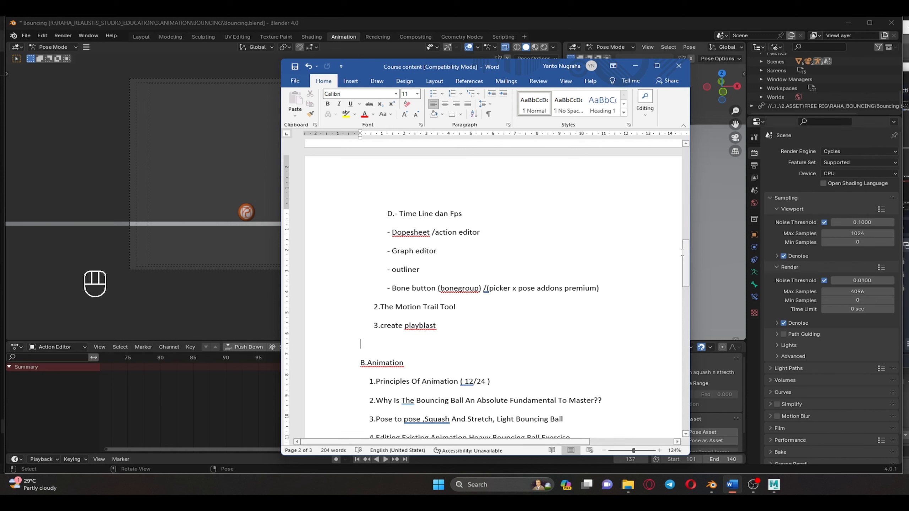
- Review the course outline in Word from the Time Line section through the Animation topics, then return to Blender
{"action": "mouse_move", "coordinate": [686, 264]}
{"action": "left_mouse_down"}
{"action": "mouse_move", "coordinate": [689, 150]}
{"action": "mouse_move", "coordinate": [680, 256]}
{"action": "left_mouse_up"}
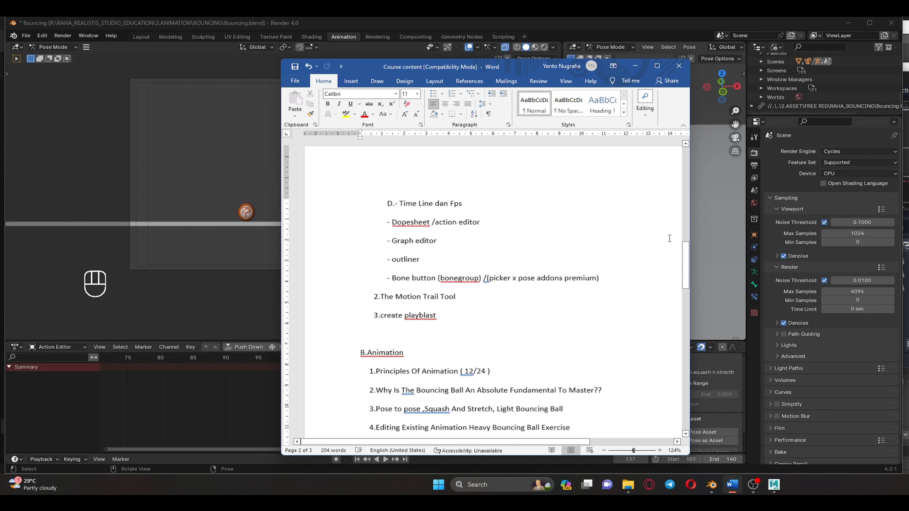
{"action": "scroll", "coordinate": [510, 368], "scroll_direction": "down", "scroll_amount": 10}
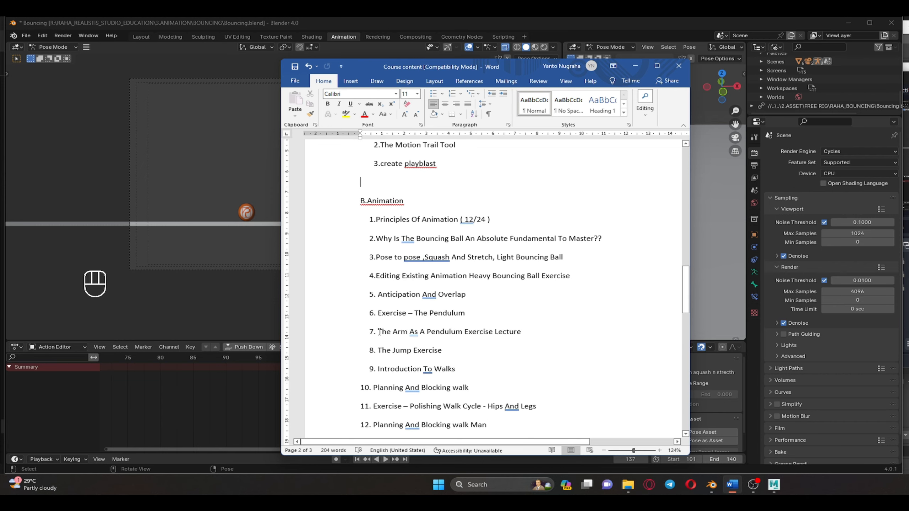
{"action": "scroll", "coordinate": [406, 316], "scroll_direction": "up", "scroll_amount": 6}
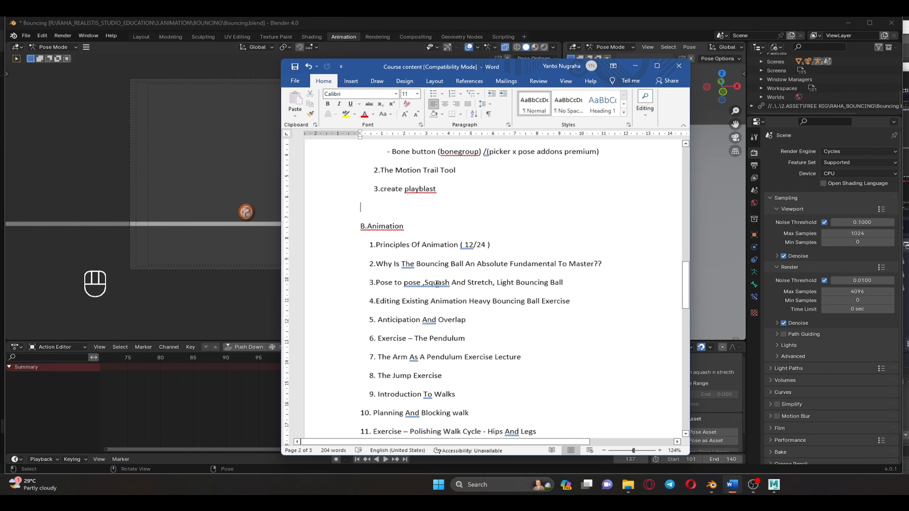
{"action": "scroll", "coordinate": [426, 309], "scroll_direction": "down", "scroll_amount": 5}
{"action": "scroll", "coordinate": [426, 309], "scroll_direction": "up", "scroll_amount": 12}
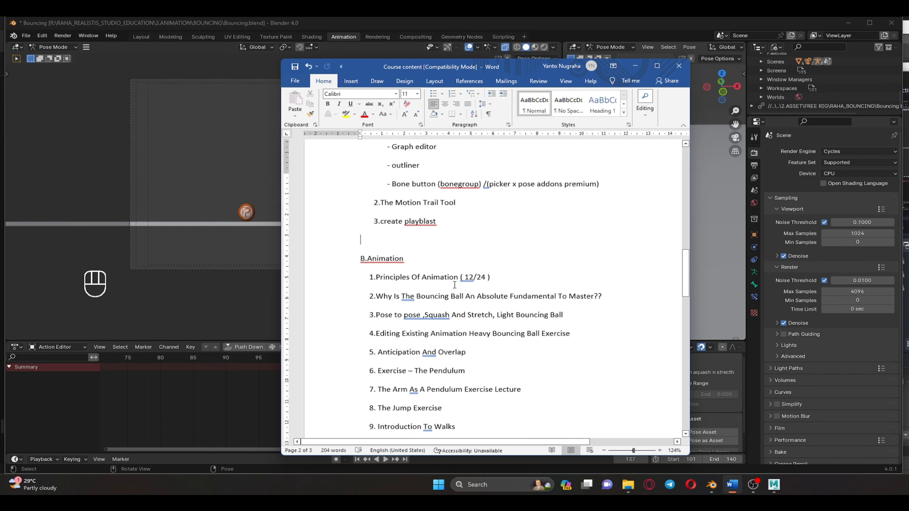
{"action": "left_click", "coordinate": [638, 65]}
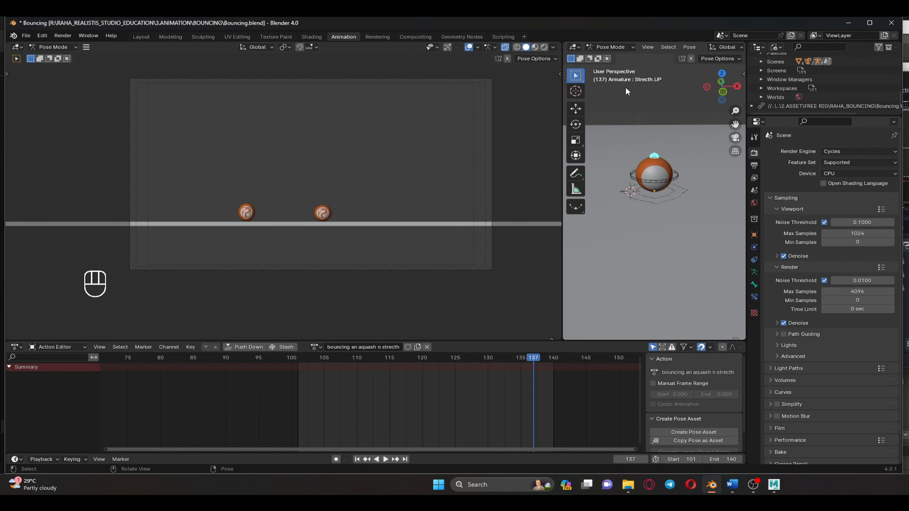
{"action": "left_click", "coordinate": [740, 485]}
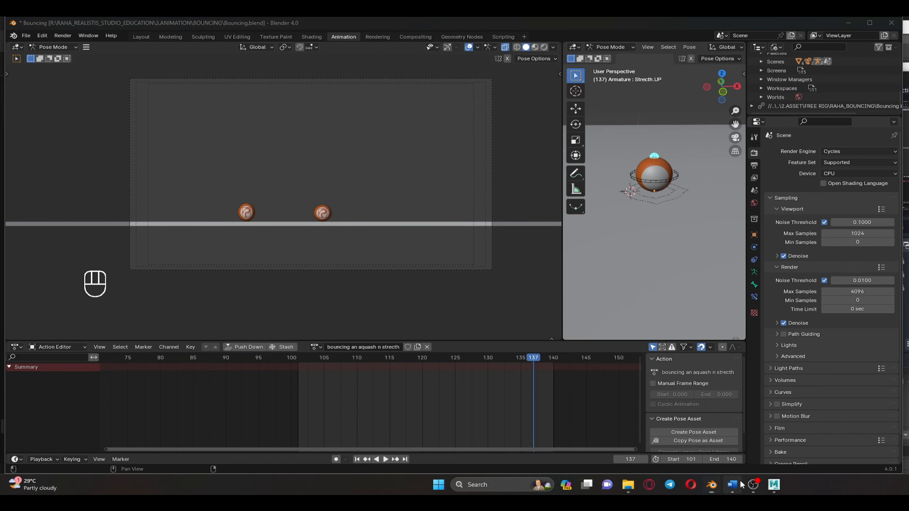
{"action": "scroll", "coordinate": [521, 338], "scroll_direction": "down", "scroll_amount": 3}
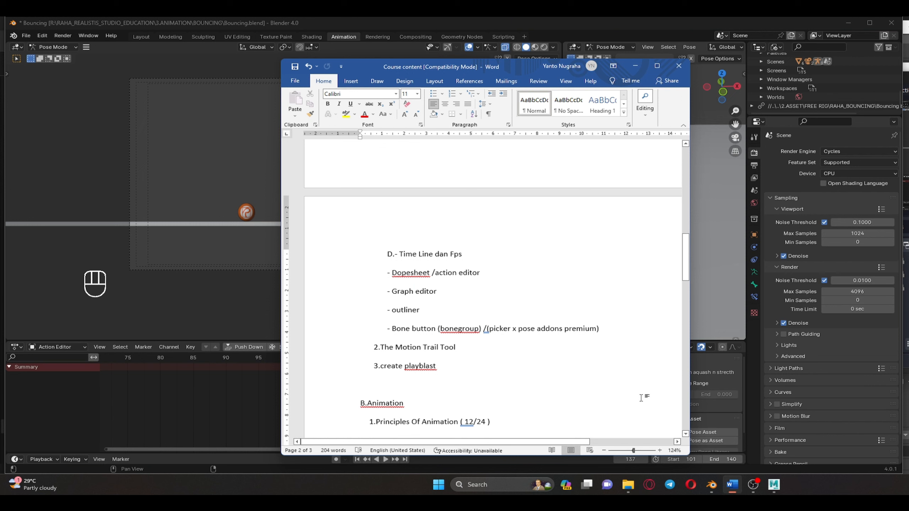
{"action": "left_click", "coordinate": [636, 66]}
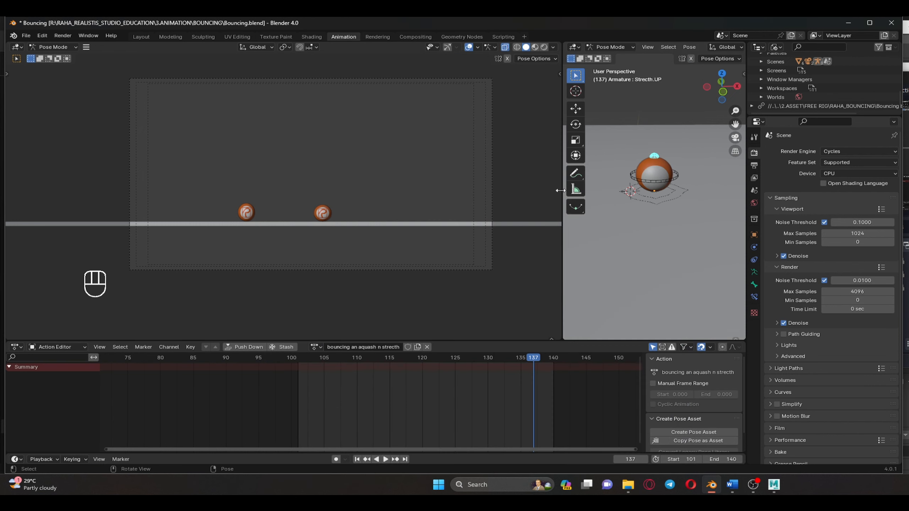
- Widen the perspective viewport, zoom in on one ball rig and select its ROTATE bone
{"action": "left_click_drag", "start_coordinate": [560, 190], "coordinate": [385, 190]}
{"action": "scroll", "coordinate": [546, 172], "scroll_direction": "down", "scroll_amount": 4}
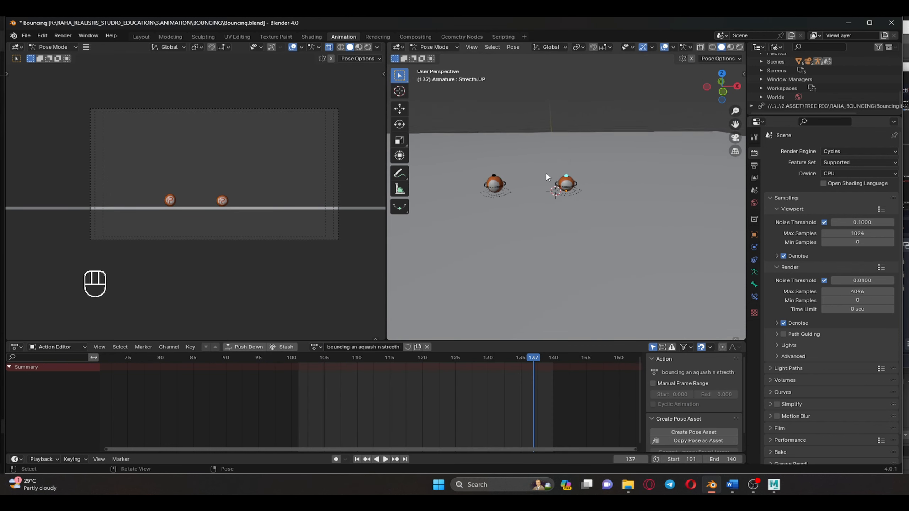
{"action": "key", "text": "1"}
{"action": "scroll", "coordinate": [591, 182], "scroll_direction": "up", "scroll_amount": 4}
{"action": "left_click", "coordinate": [584, 180]}
{"action": "middle_click_drag", "start_coordinate": [601, 223], "coordinate": [605, 204]}
{"action": "scroll", "coordinate": [604, 204], "scroll_direction": "up", "scroll_amount": 3}
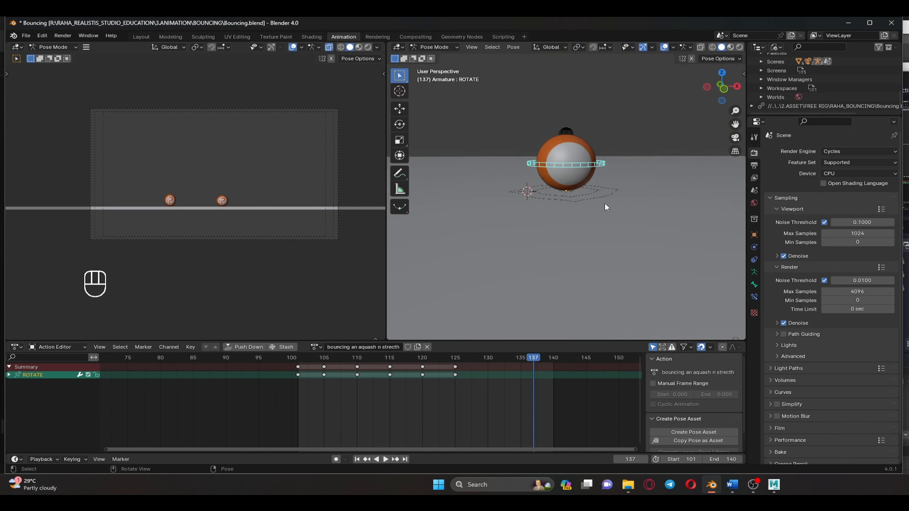
{"action": "scroll", "coordinate": [605, 206], "scroll_direction": "up", "scroll_amount": 2}
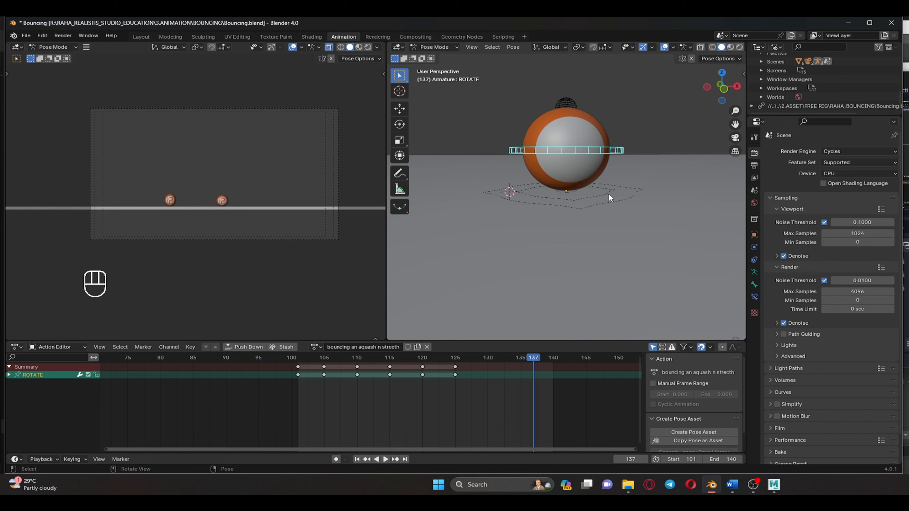
{"action": "left_click", "coordinate": [608, 194]}
{"action": "left_click", "coordinate": [613, 155]}
- Play the bouncing animation from frame 101 and examine the two balls up close in the camera view
{"action": "left_click", "coordinate": [300, 359]}
{"action": "key", "text": "space"}
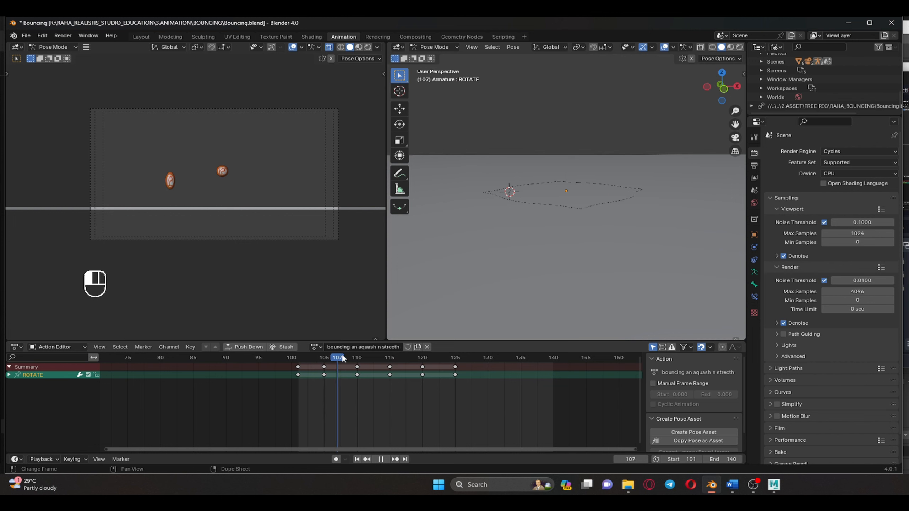
{"action": "left_click", "coordinate": [298, 358]}
{"action": "key", "text": "space"}
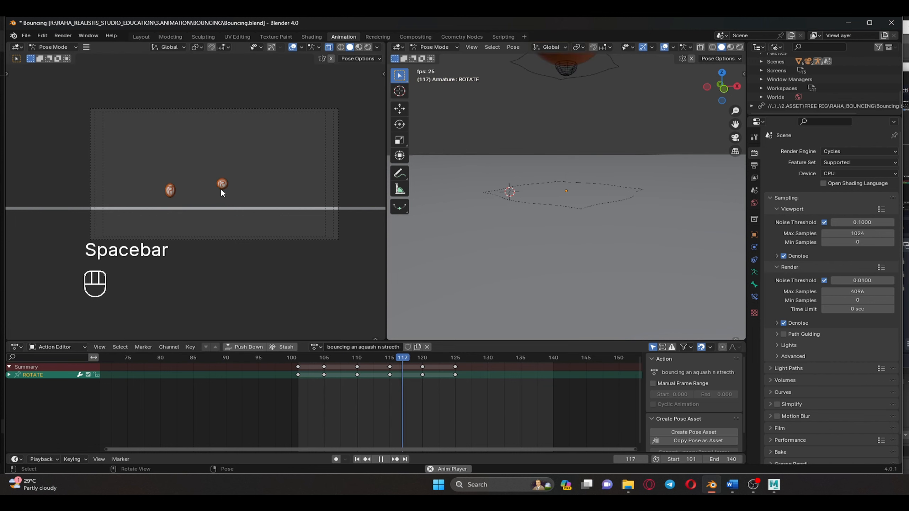
{"action": "scroll", "coordinate": [220, 195], "scroll_direction": "up", "scroll_amount": 3}
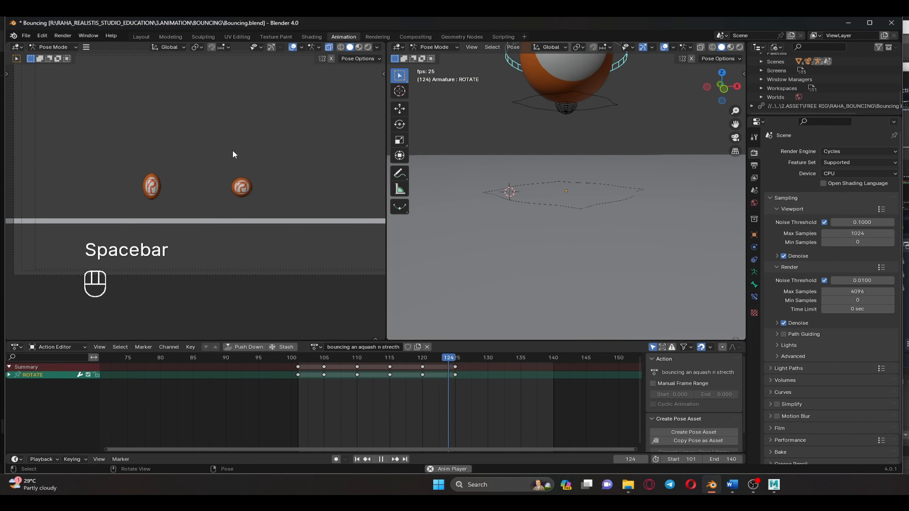
{"action": "key", "text": "space"}
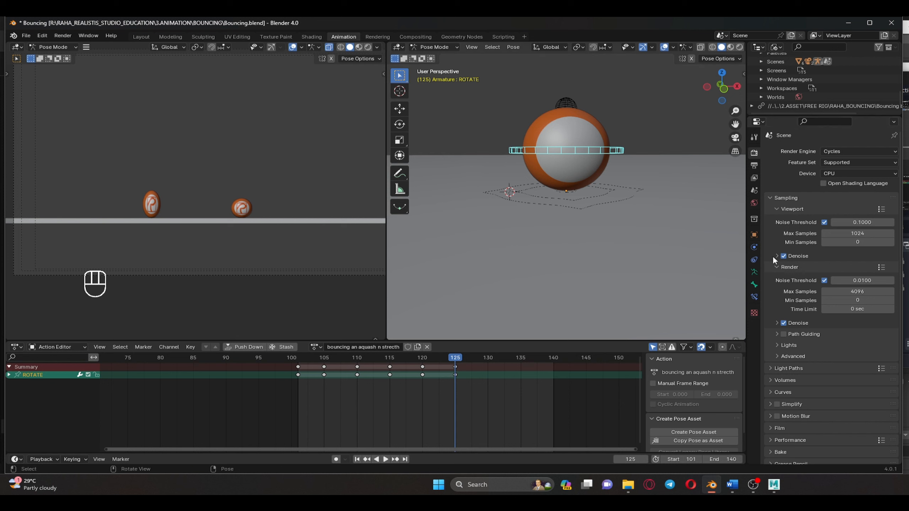
- Show the armature's data properties and expand the Motion Paths settings
{"action": "left_click", "coordinate": [754, 285]}
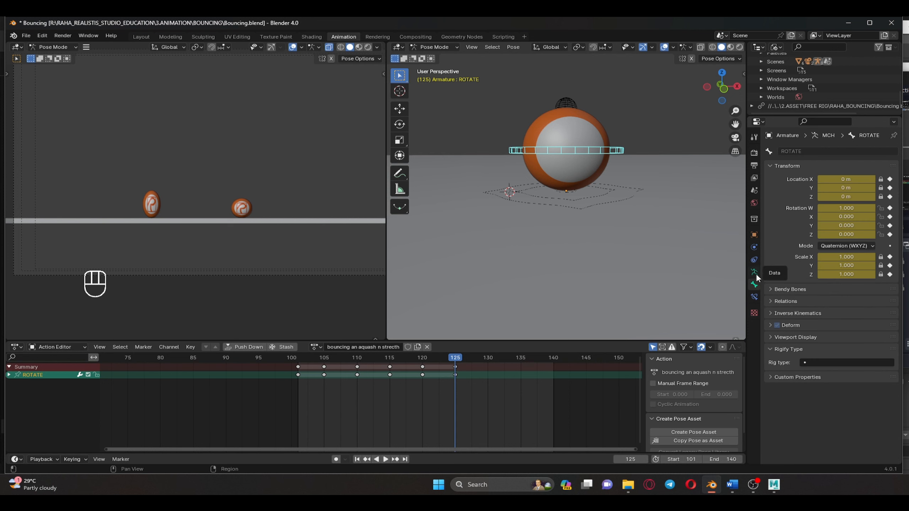
{"action": "left_click", "coordinate": [756, 273]}
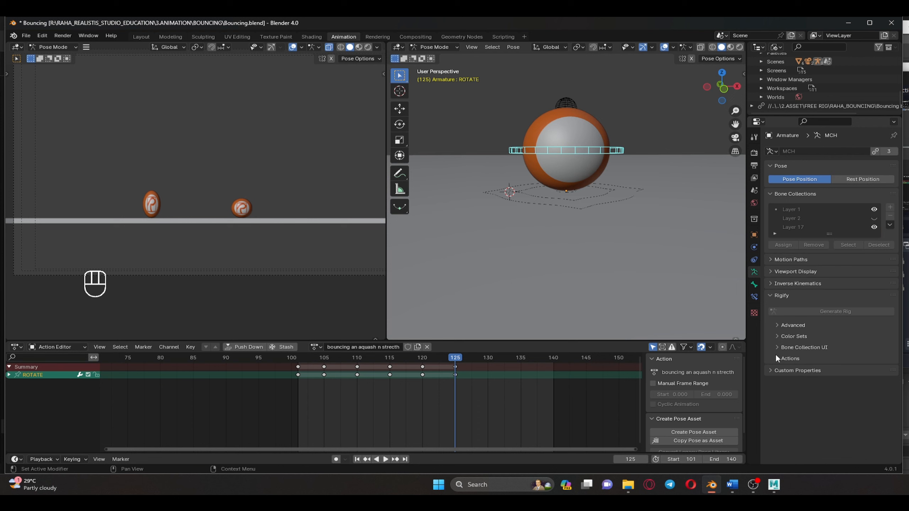
{"action": "left_click", "coordinate": [791, 295]}
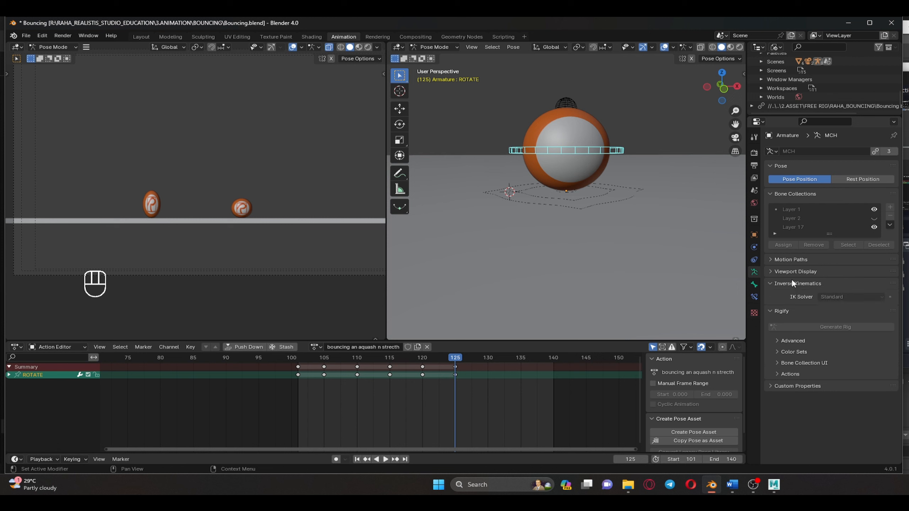
{"action": "left_click", "coordinate": [793, 261]}
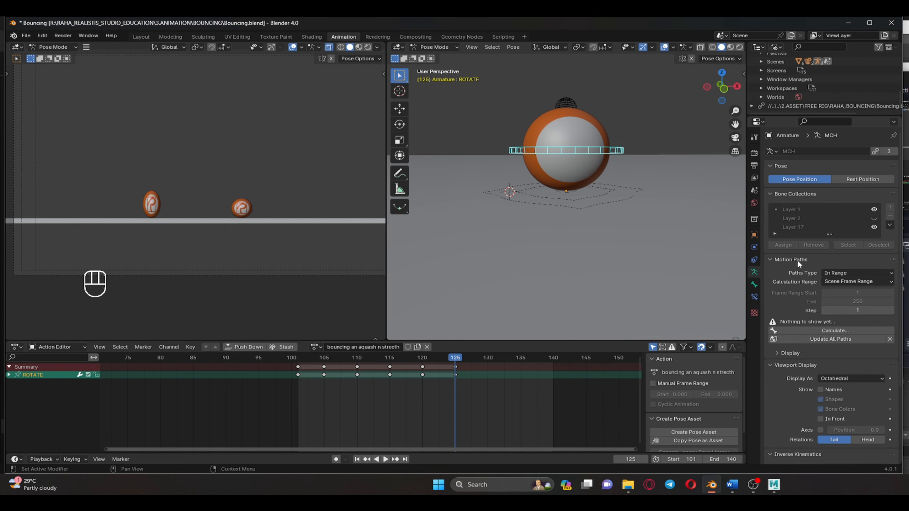
- Switch to Maya to look at the Create Editable Motion Trail command, then return to Blender
{"action": "left_click", "coordinate": [769, 489]}
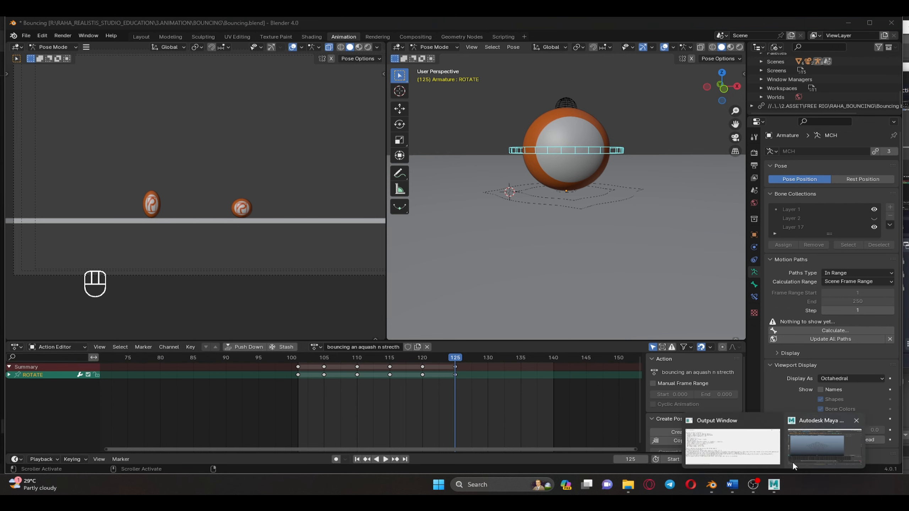
{"action": "left_click", "coordinate": [794, 464]}
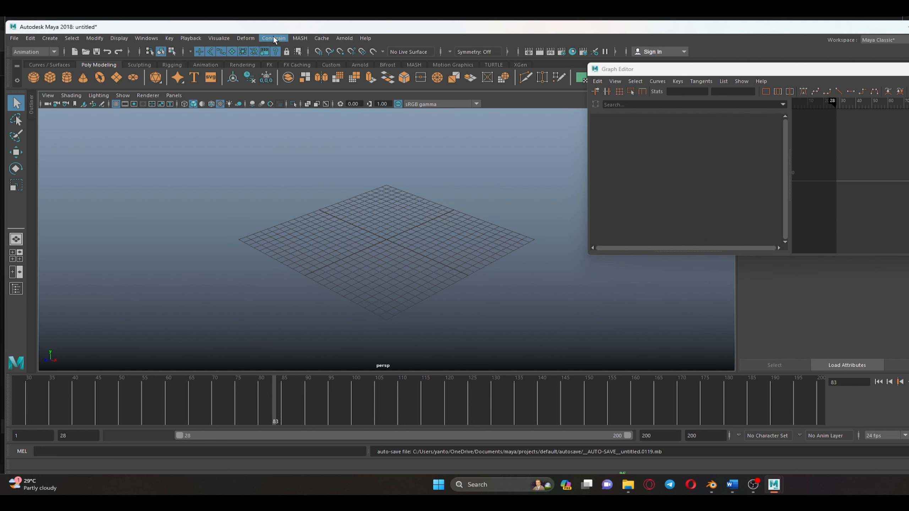
{"action": "left_click", "coordinate": [220, 39]}
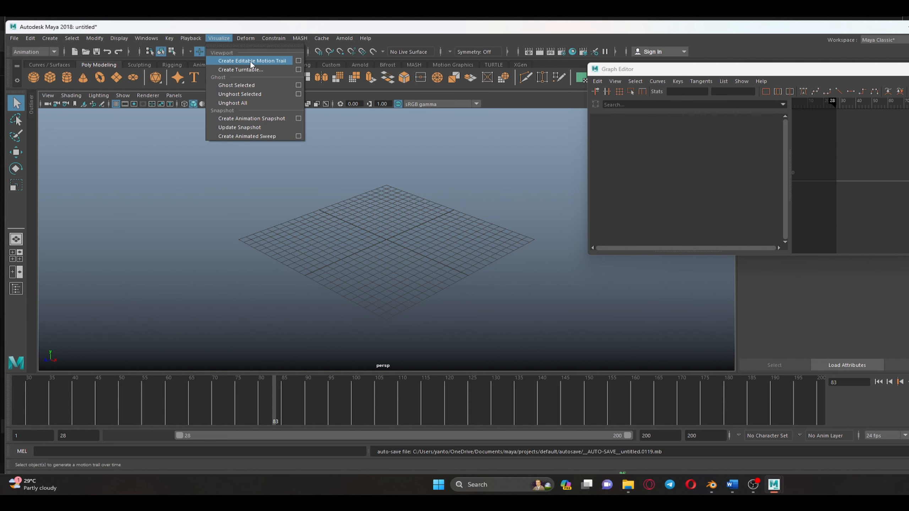
{"action": "left_click", "coordinate": [732, 484]}
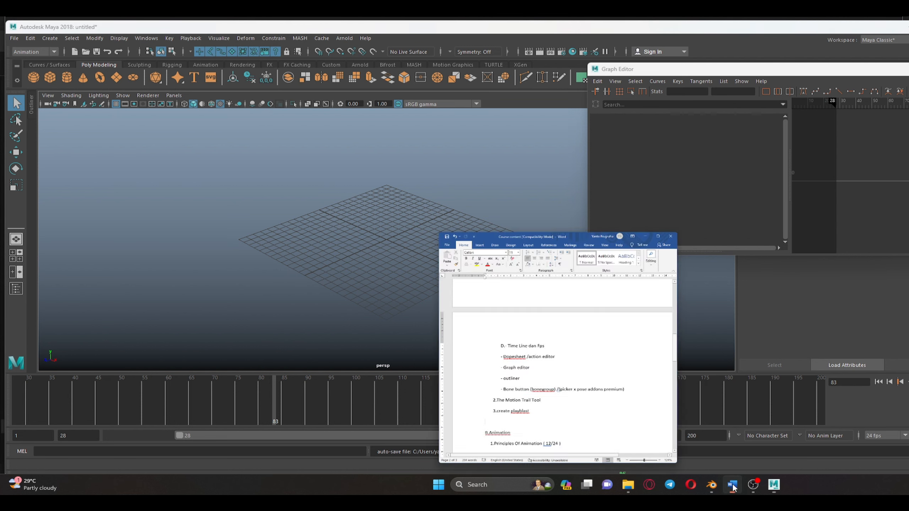
{"action": "left_click", "coordinate": [712, 485]}
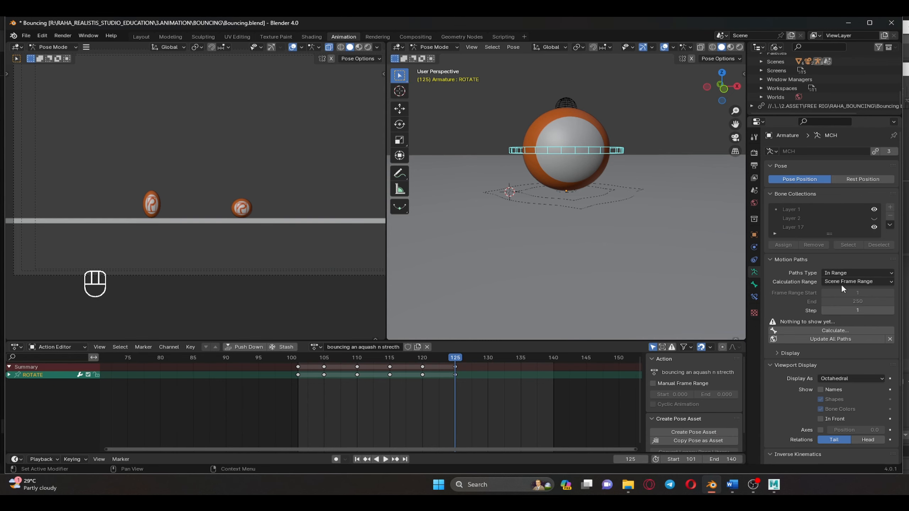
- Go to frame 101 and set the motion paths type to Around Frame, with 101 frames before and 125 after
{"action": "left_click", "coordinate": [300, 368]}
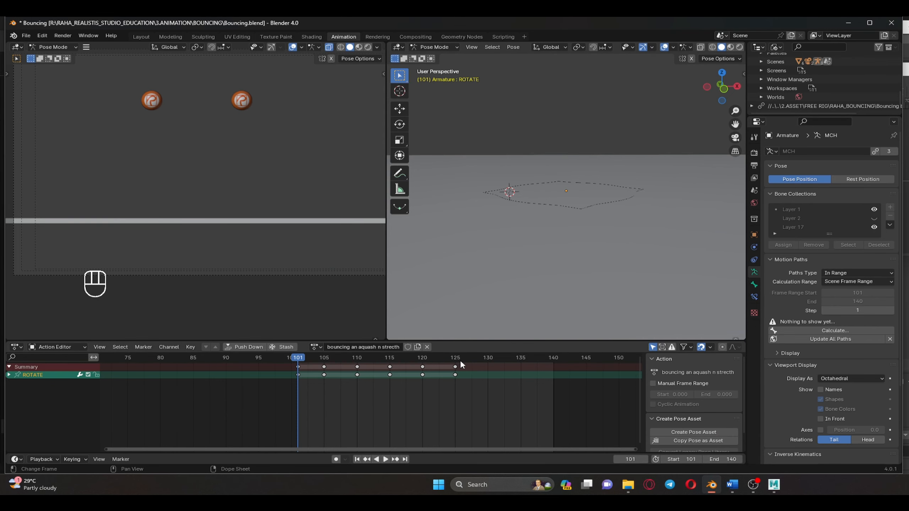
{"action": "left_click", "coordinate": [828, 274]}
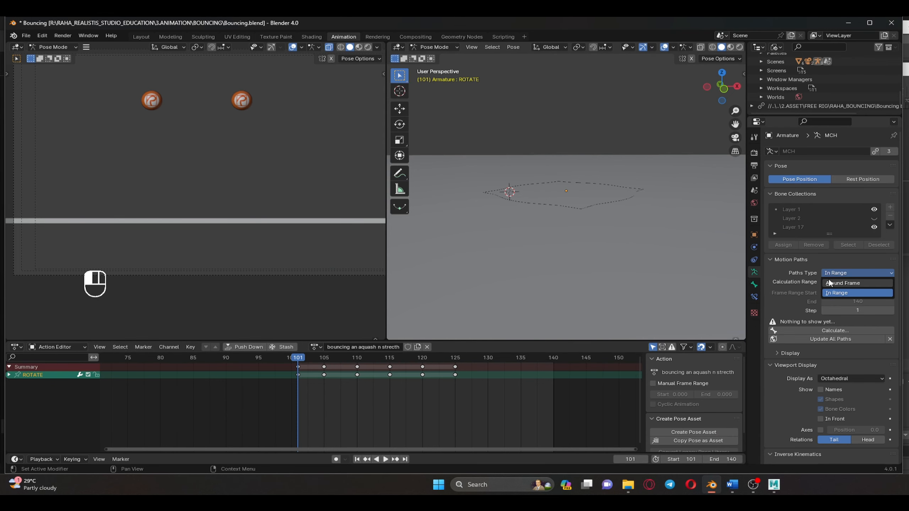
{"action": "left_click", "coordinate": [832, 282]}
{"action": "left_click", "coordinate": [852, 293]}
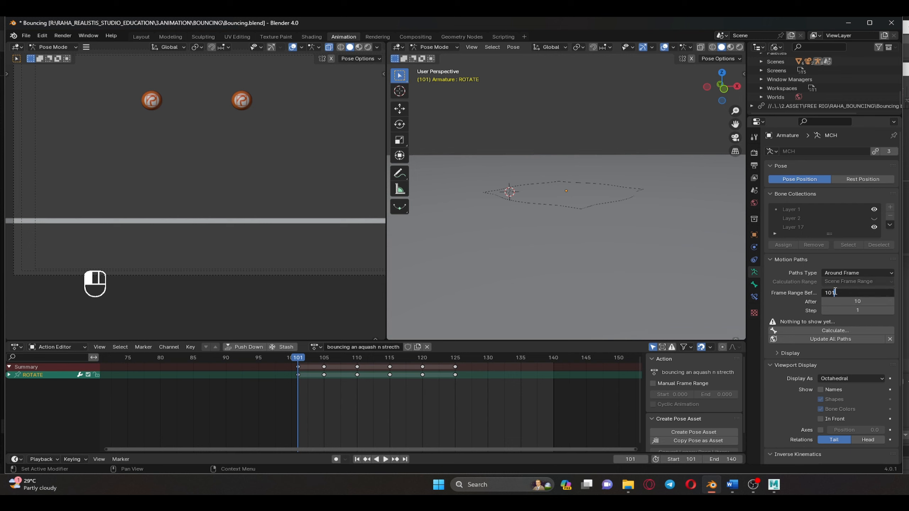
{"action": "type", "text": "101"}
{"action": "left_click", "coordinate": [856, 306]}
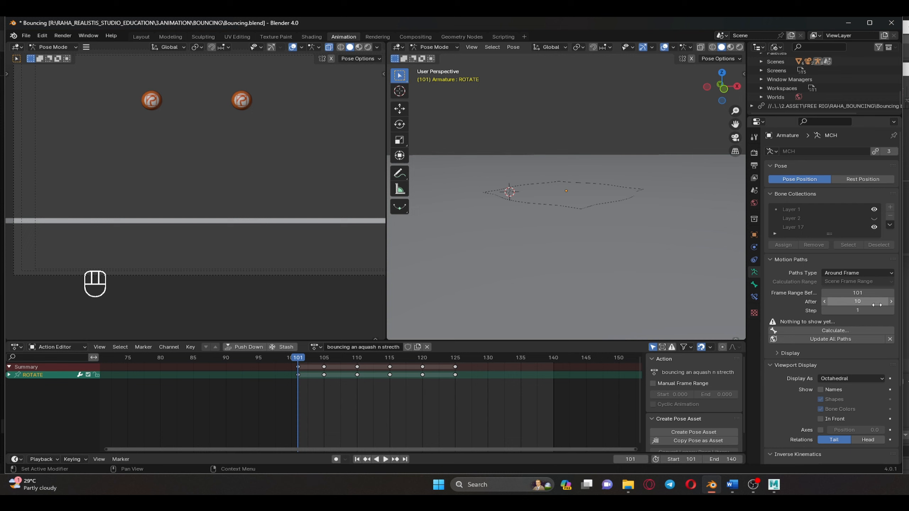
{"action": "left_click", "coordinate": [858, 303]}
{"action": "type", "text": "125"}
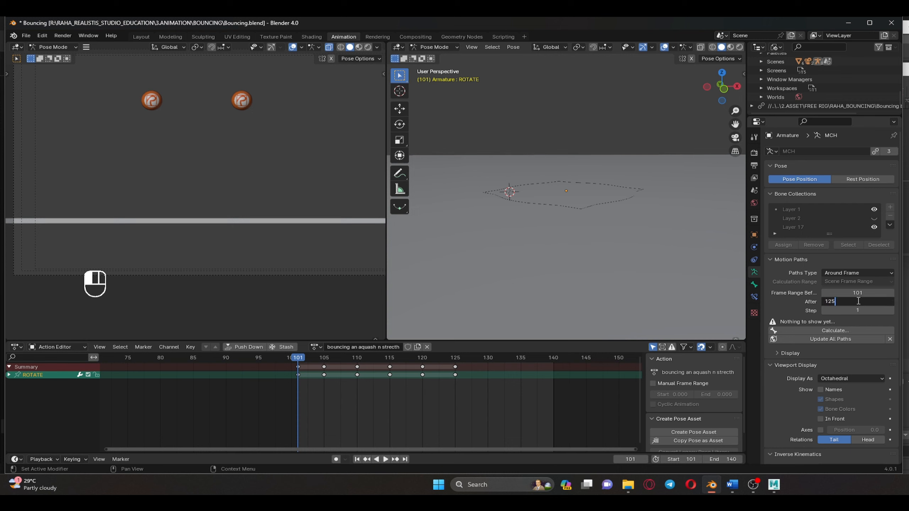
{"action": "key", "text": "Return"}
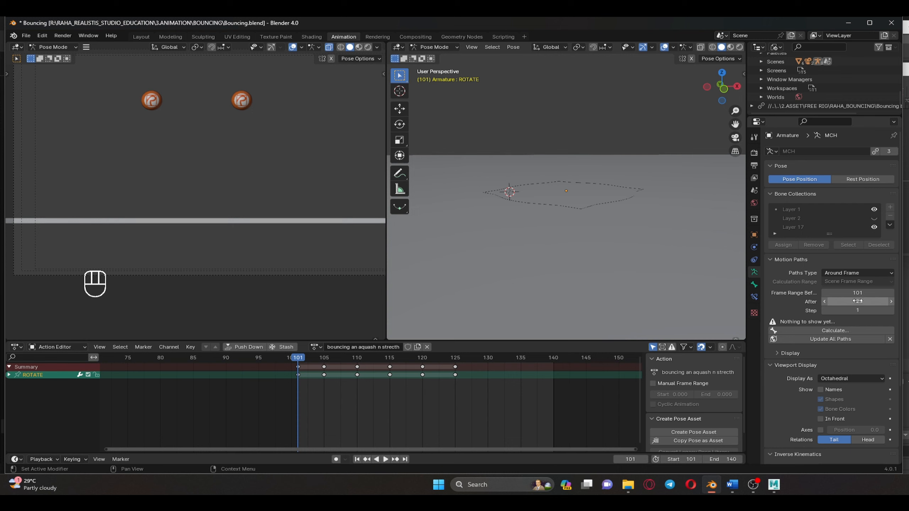
- Calculate the ROTATE bone's motion path around the frame over the scene frame range, baked at the heads
{"action": "left_click", "coordinate": [817, 332]}
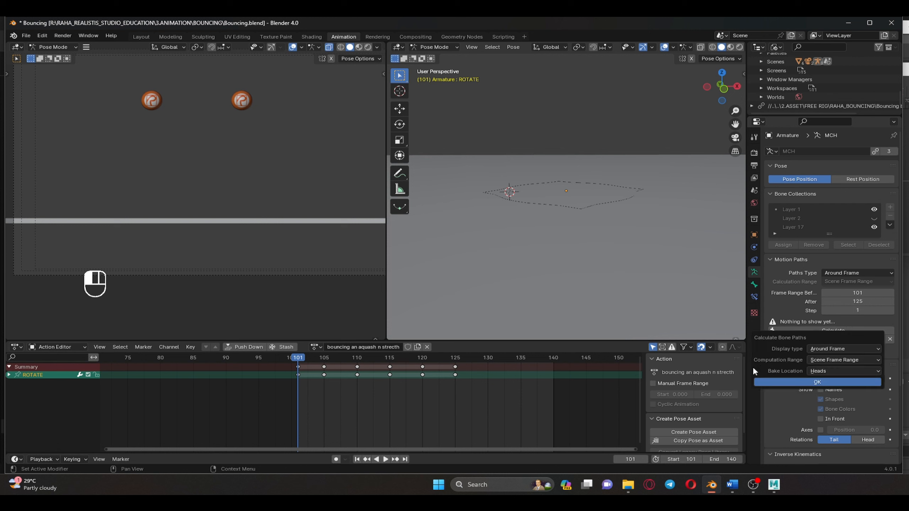
{"action": "left_click", "coordinate": [766, 382]}
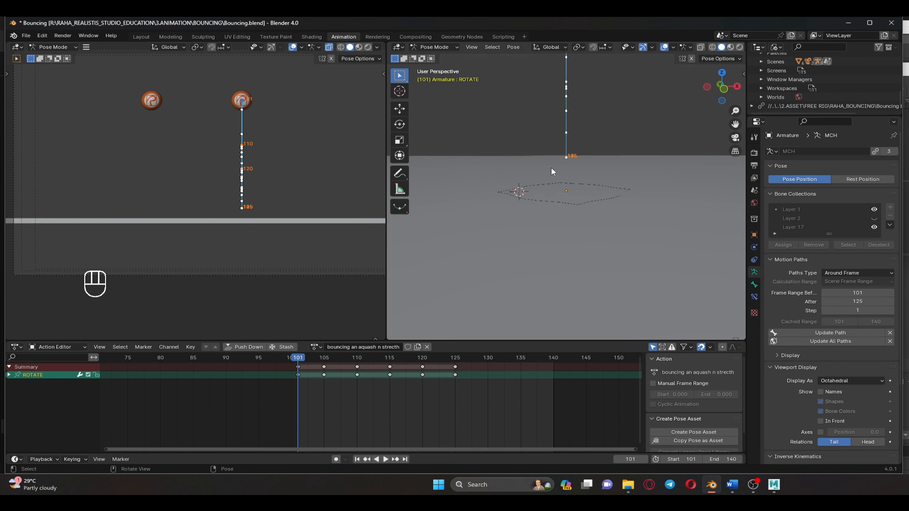
{"action": "middle_click_drag", "start_coordinate": [618, 138], "coordinate": [606, 210], "text": "shift"}
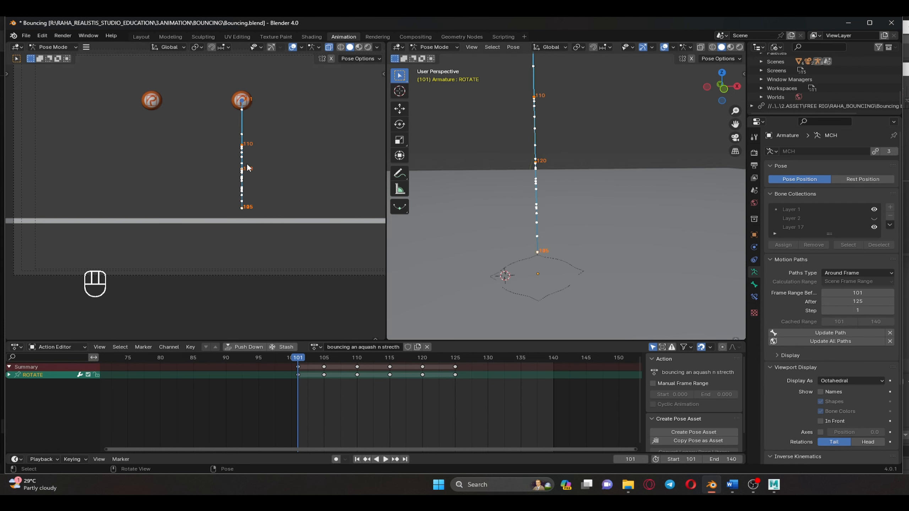
- Play the animation briefly to check the ball's movement along its motion path in the camera view
{"action": "key", "text": "space"}
{"action": "key", "text": "space"}
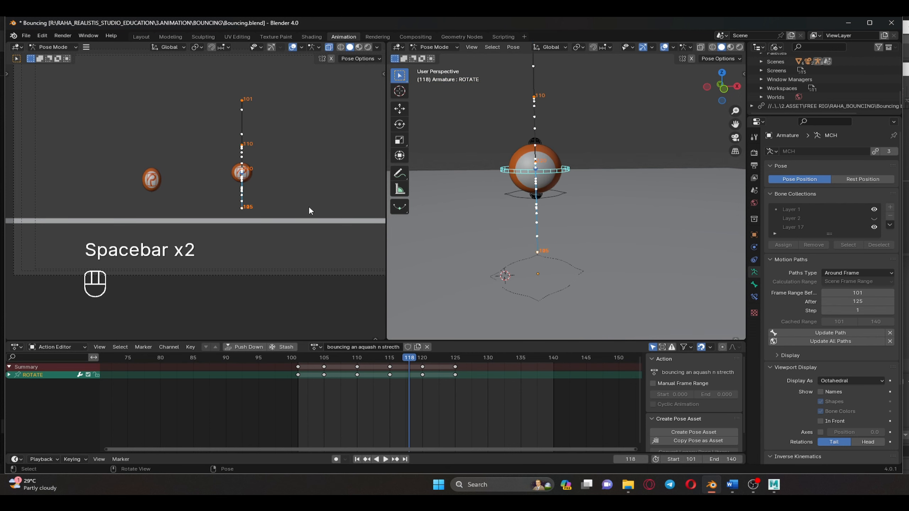
{"action": "middle_click_drag", "start_coordinate": [310, 209], "coordinate": [343, 221], "text": "shift"}
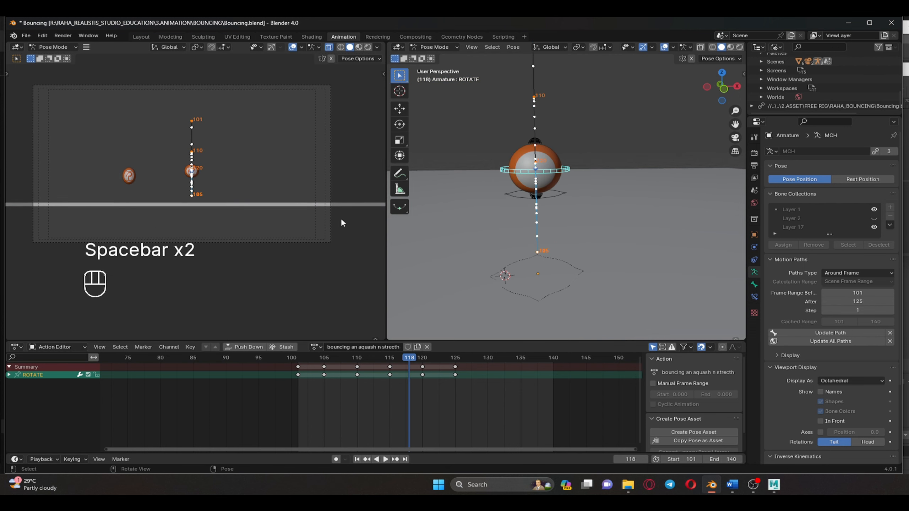
- Return to frame 101 and select the ROOT bone at the base of the ball rig
{"action": "left_click", "coordinate": [553, 199]}
{"action": "key", "text": "space"}
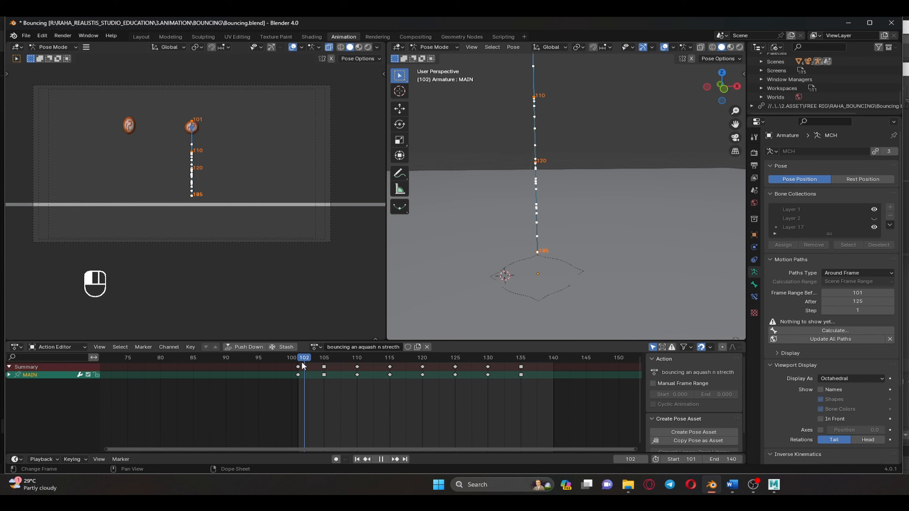
{"action": "left_click_drag", "start_coordinate": [304, 365], "coordinate": [299, 364]}
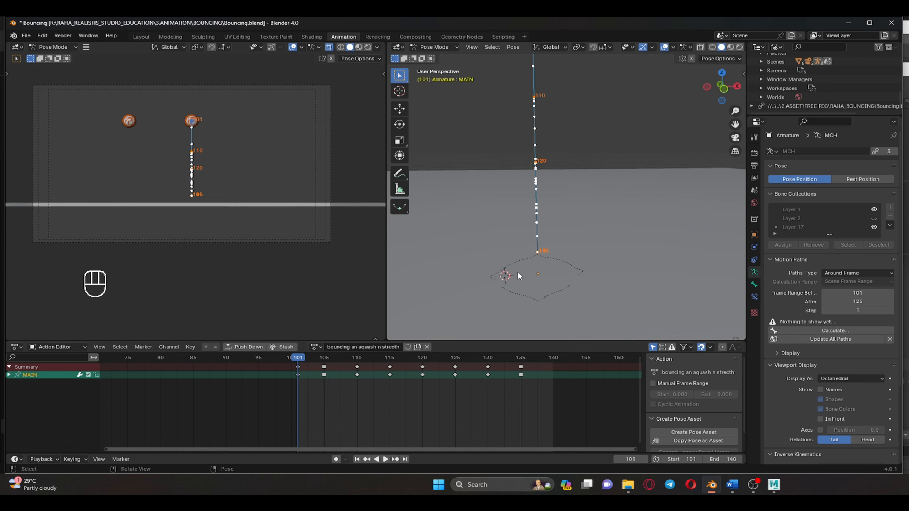
{"action": "scroll", "coordinate": [518, 273], "scroll_direction": "down", "scroll_amount": 4}
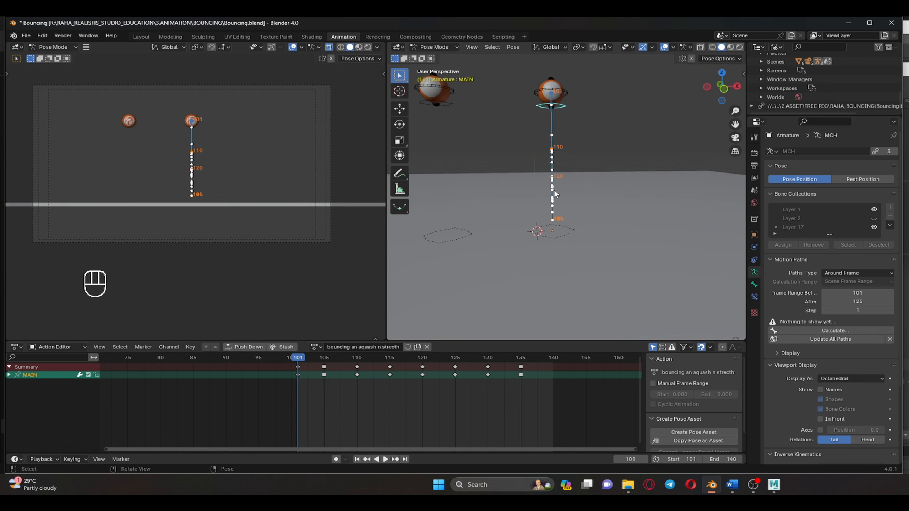
{"action": "left_click", "coordinate": [569, 228]}
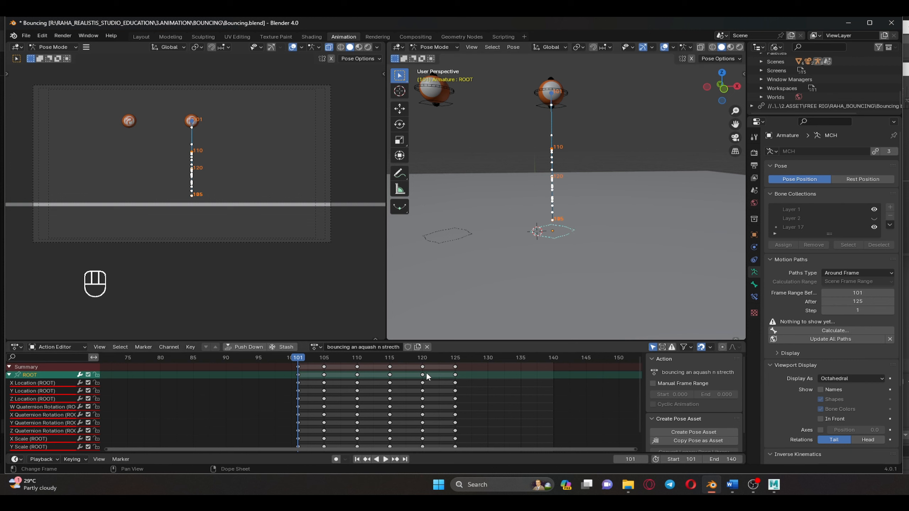
- Enlarge the timeline area and delete the ROOT bone's keyframes between frames 101 and 125, keeping the first and last ones
{"action": "left_click_drag", "start_coordinate": [450, 453], "coordinate": [449, 407]}
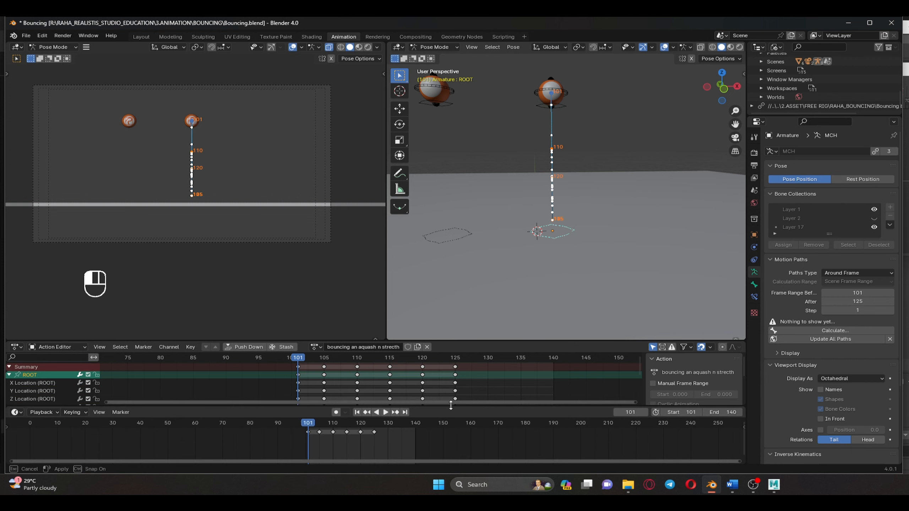
{"action": "left_click_drag", "start_coordinate": [430, 372], "coordinate": [317, 358]}
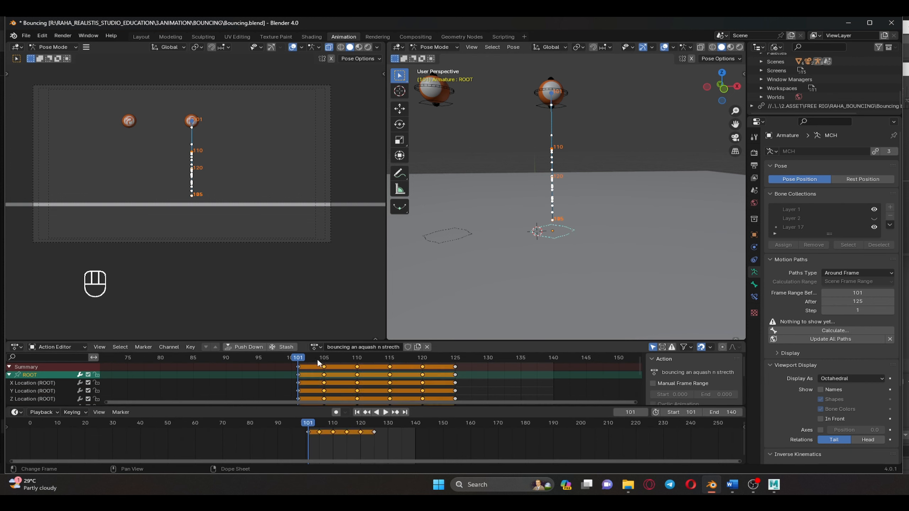
{"action": "key", "text": "Delete"}
- At frame 125, with auto keying on, move the ROOT bone forward along the X axis to spread out the bounces
{"action": "key", "text": "space"}
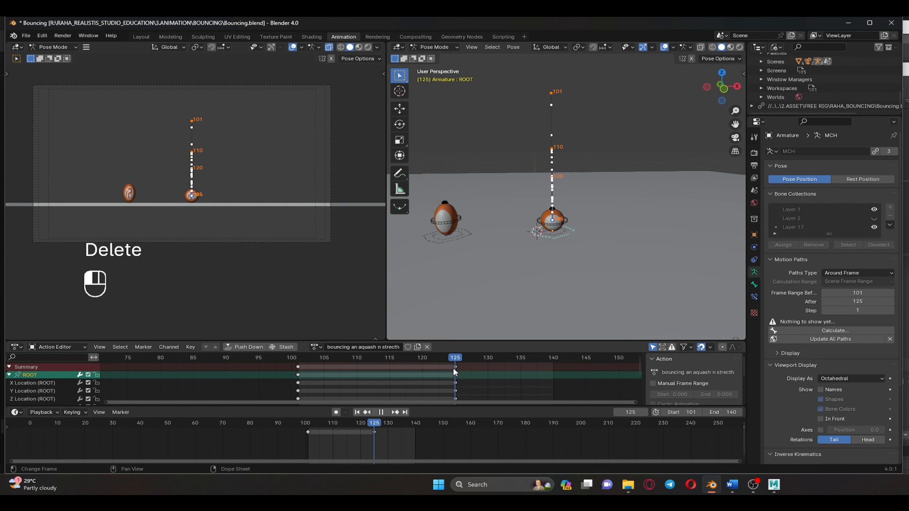
{"action": "key", "text": "space"}
{"action": "left_click", "coordinate": [399, 108]}
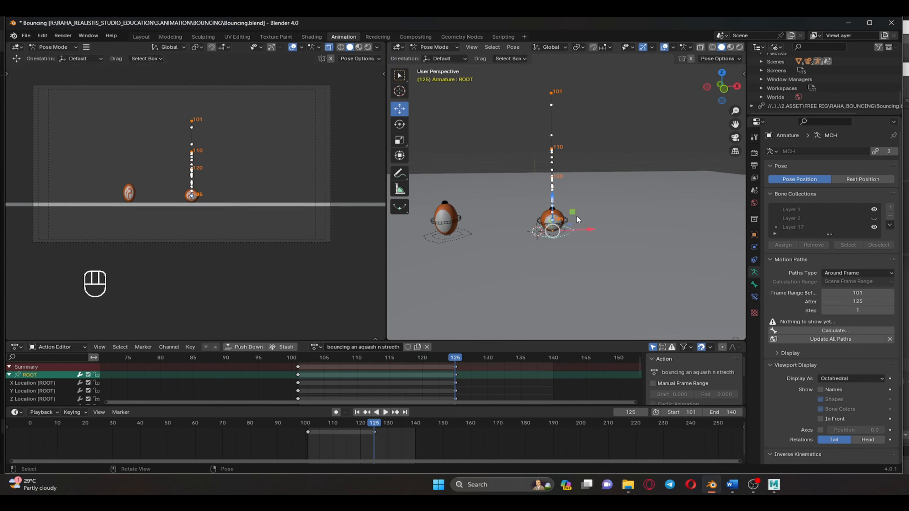
{"action": "left_click_drag", "start_coordinate": [590, 232], "coordinate": [667, 241]}
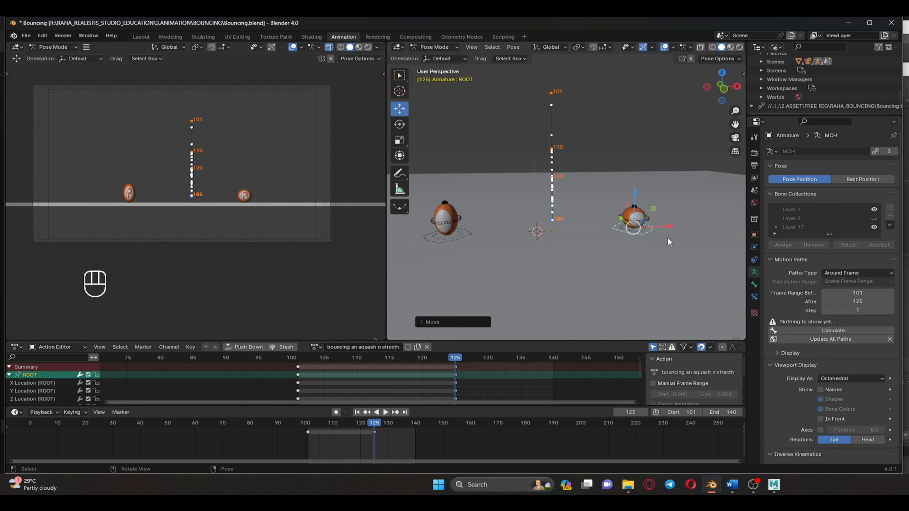
{"action": "key", "text": "ctrl+z"}
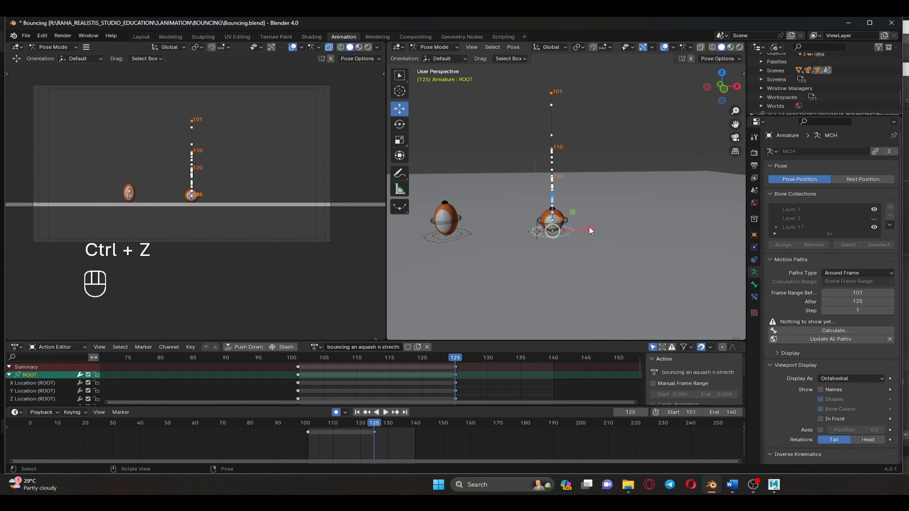
{"action": "left_click_drag", "start_coordinate": [591, 229], "coordinate": [400, 223]}
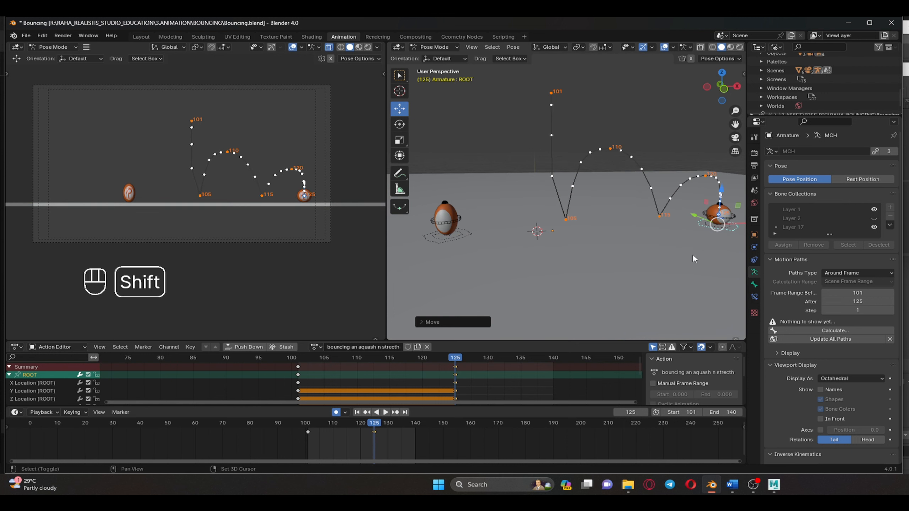
{"action": "middle_click_drag", "start_coordinate": [695, 257], "coordinate": [670, 256], "text": "shift"}
{"action": "left_click_drag", "start_coordinate": [727, 226], "coordinate": [681, 222]}
- Go to frame 140 and move the ROOT bone forward along the X axis to add a final travelling bounce
{"action": "scroll", "coordinate": [232, 182], "scroll_direction": "up", "scroll_amount": 5}
{"action": "middle_click_drag", "start_coordinate": [246, 125], "coordinate": [231, 150], "text": "shift"}
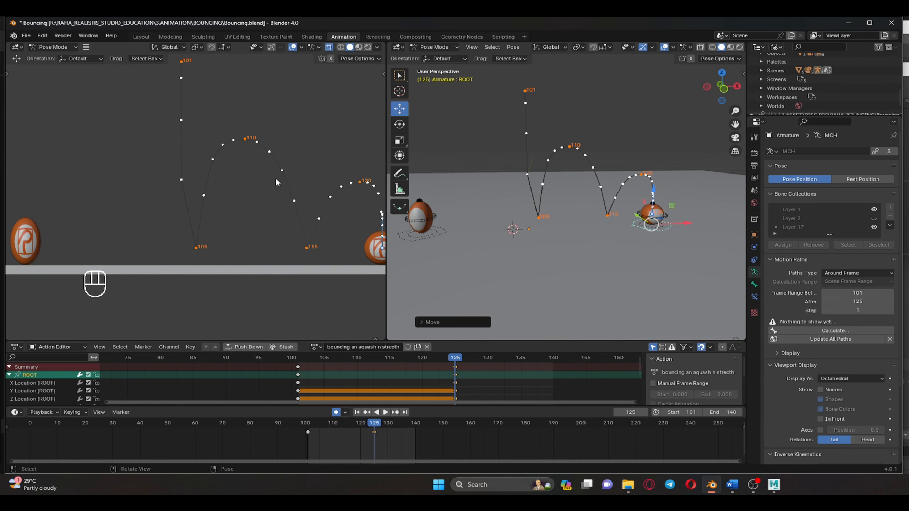
{"action": "middle_click_drag", "start_coordinate": [276, 183], "coordinate": [195, 177], "text": "shift"}
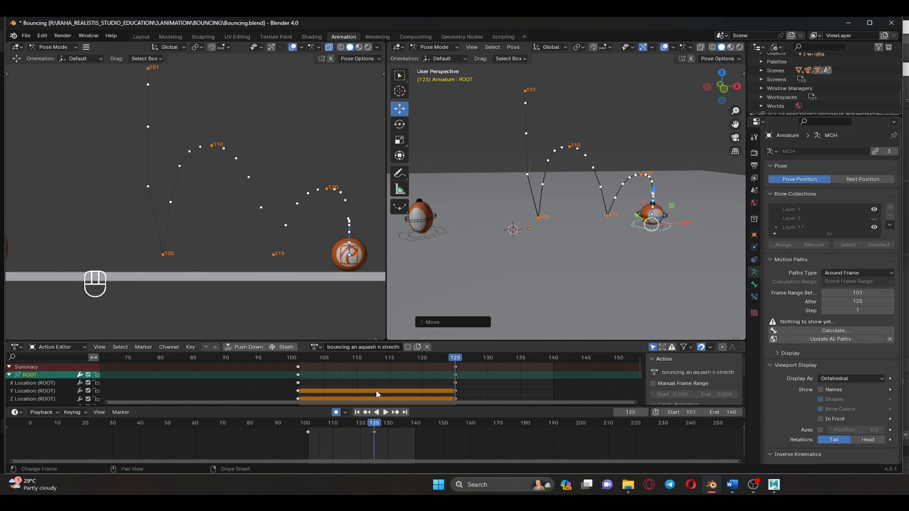
{"action": "left_click_drag", "start_coordinate": [316, 426], "coordinate": [416, 429]}
{"action": "left_click_drag", "start_coordinate": [690, 222], "coordinate": [725, 222]}
{"action": "middle_click_drag", "start_coordinate": [300, 231], "coordinate": [272, 229], "text": "shift"}
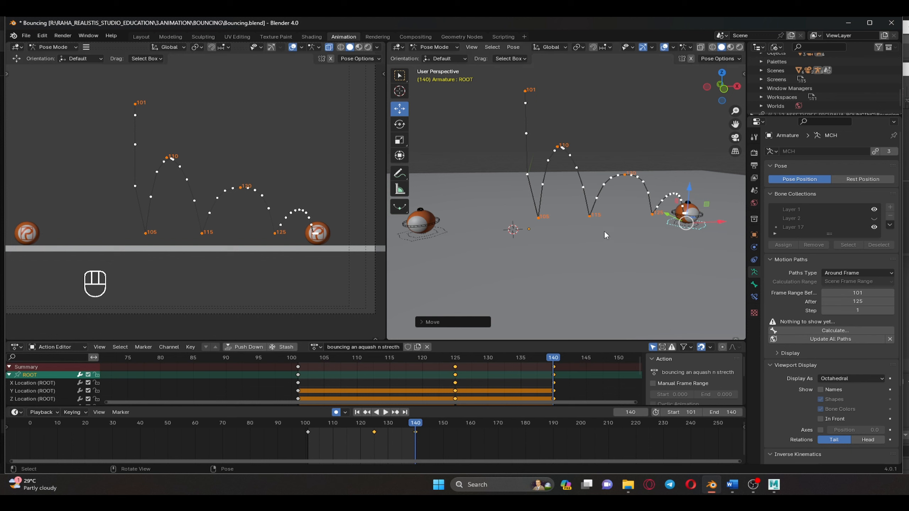
- Widen the camera view and move the ROOT bone farther along the X axis at frame 140
{"action": "middle_click_drag", "start_coordinate": [597, 225], "coordinate": [499, 212], "text": "shift"}
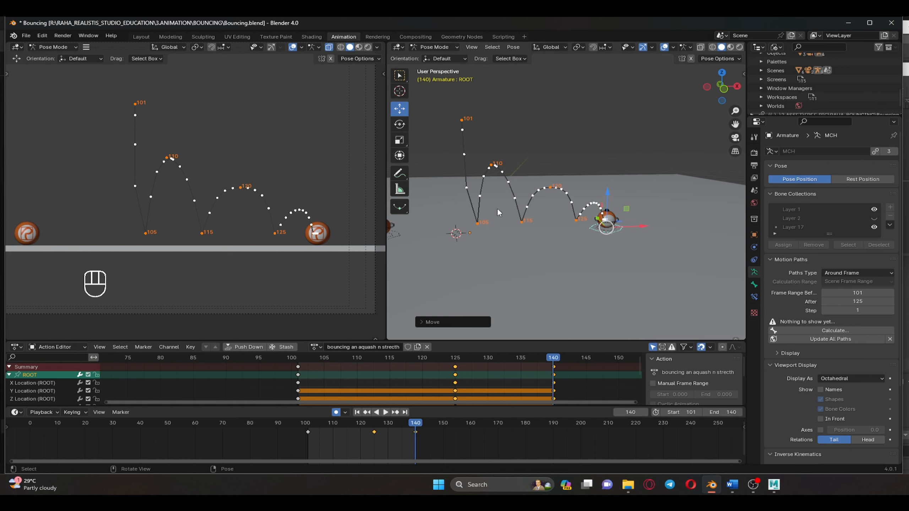
{"action": "left_click_drag", "start_coordinate": [381, 206], "coordinate": [484, 205]}
{"action": "middle_click_drag", "start_coordinate": [189, 168], "coordinate": [197, 161], "text": "shift"}
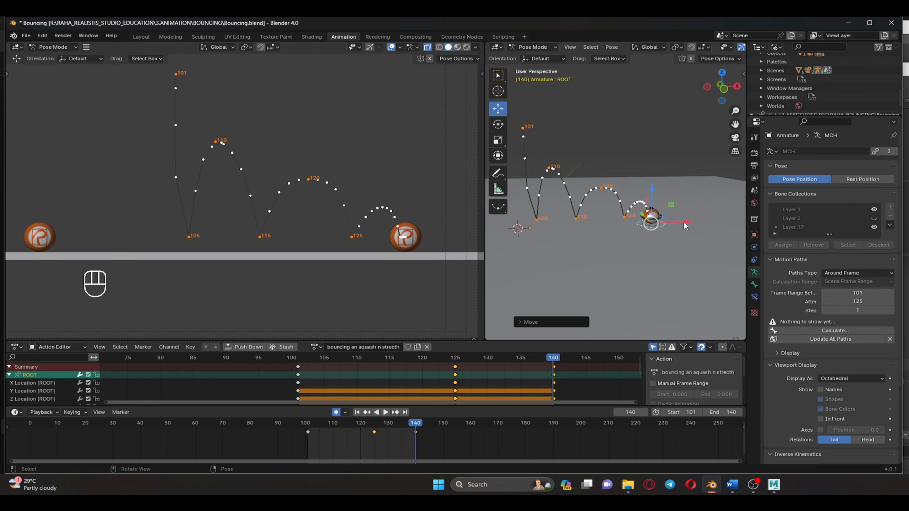
{"action": "left_click_drag", "start_coordinate": [690, 226], "coordinate": [724, 222]}
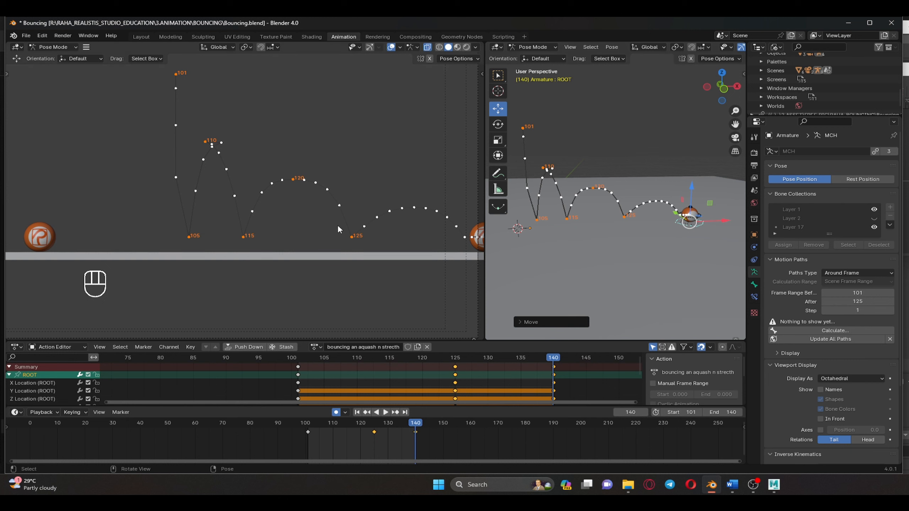
- Keyframe the ROOT bone at frame 115 and move it forward along the X axis to widen the bounce before it
{"action": "left_click_drag", "start_coordinate": [314, 432], "coordinate": [336, 426]}
{"action": "middle_click_drag", "start_coordinate": [568, 242], "coordinate": [591, 250], "text": "shift"}
{"action": "mouse_move", "coordinate": [338, 426]}
{"action": "left_mouse_down"}
{"action": "mouse_move", "coordinate": [346, 426]}
{"action": "mouse_move", "coordinate": [315, 428]}
{"action": "mouse_move", "coordinate": [347, 436]}
{"action": "left_mouse_up"}
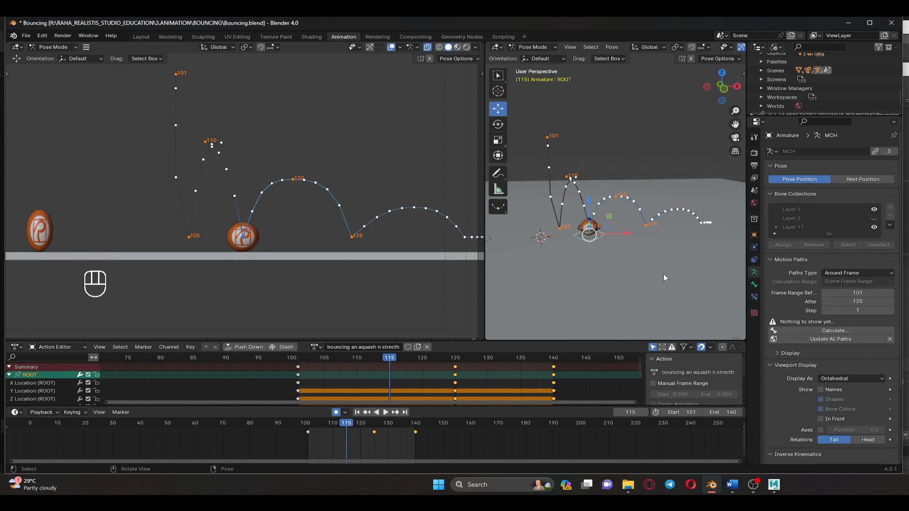
{"action": "key", "text": "i"}
{"action": "left_click_drag", "start_coordinate": [631, 233], "coordinate": [661, 238]}
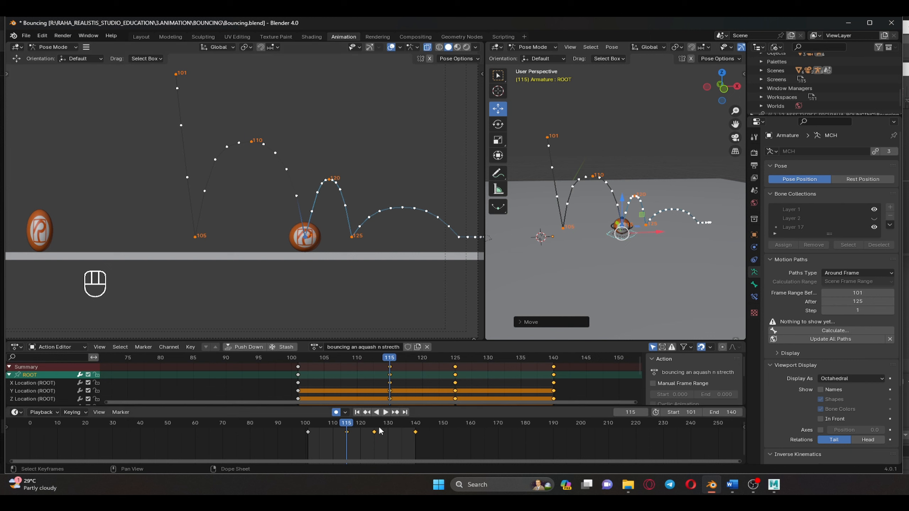
- Move the ROOT bone farther along the X axis at frame 125, and scrub back to frame 96
{"action": "left_click_drag", "start_coordinate": [357, 427], "coordinate": [374, 428]}
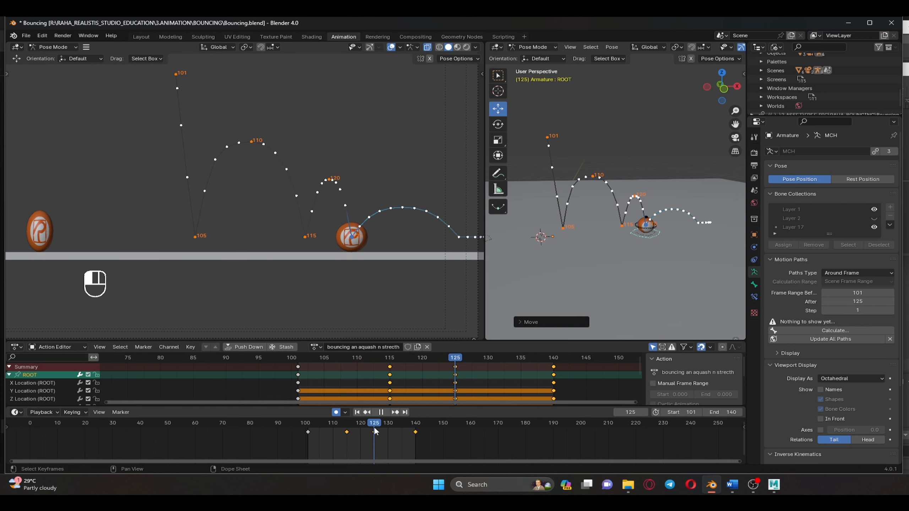
{"action": "left_click_drag", "start_coordinate": [680, 236], "coordinate": [706, 232]}
{"action": "left_click_drag", "start_coordinate": [379, 428], "coordinate": [295, 425]}
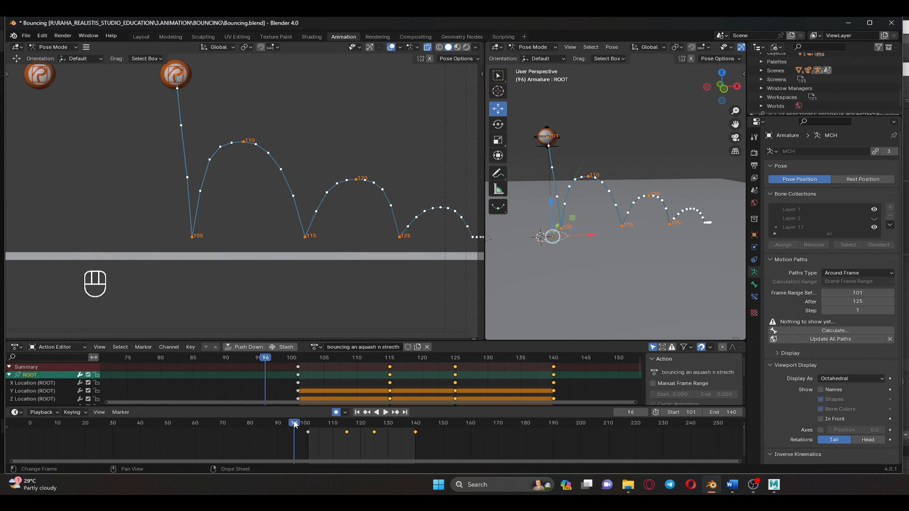
- Play the animation from frame 101 to check how the ball follows its arcs in the camera view
{"action": "key", "text": "space"}
{"action": "key", "text": "space"}
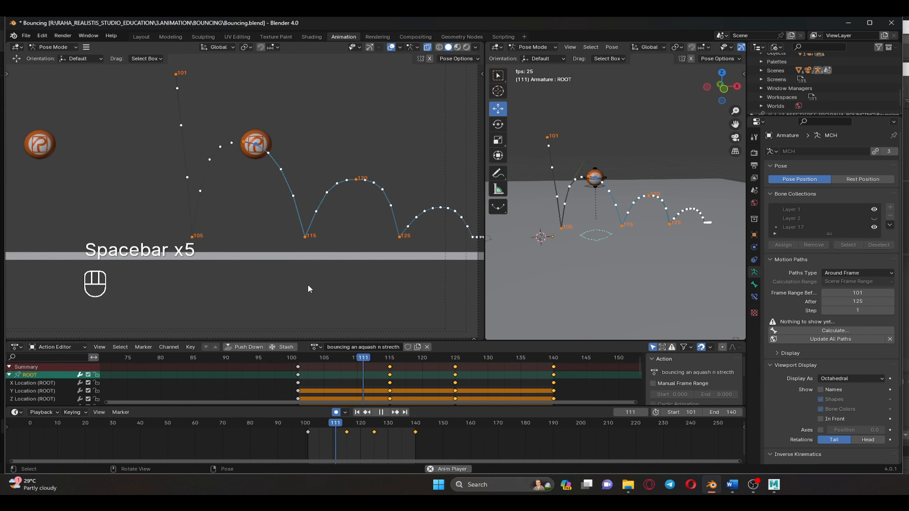
{"action": "key", "text": "space"}
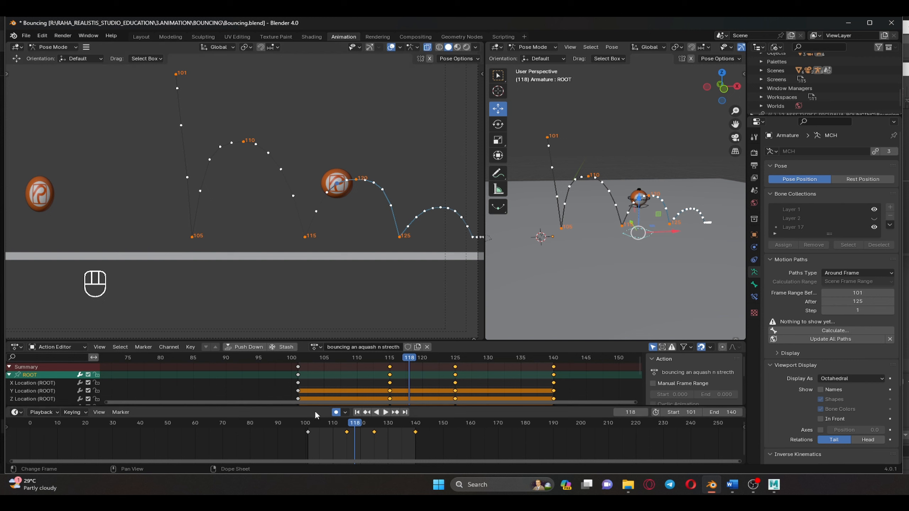
{"action": "left_click", "coordinate": [305, 428]}
{"action": "left_click", "coordinate": [309, 431]}
{"action": "key", "text": "space"}
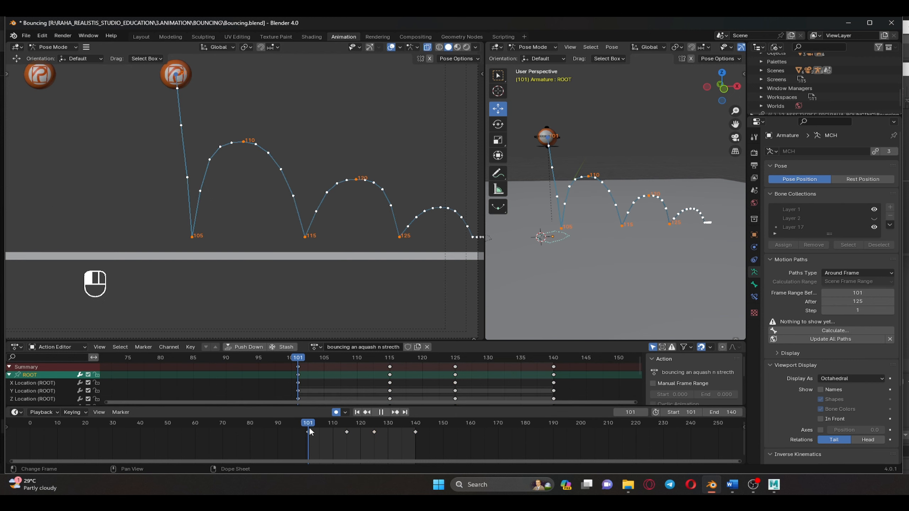
{"action": "key", "text": "space"}
{"action": "key", "text": "space"}
{"action": "key", "text": "space"}
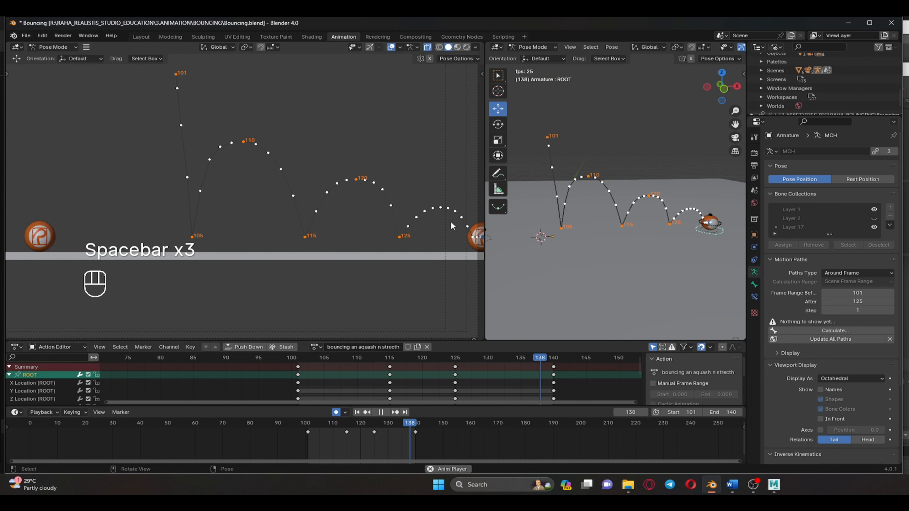
{"action": "key", "text": "space"}
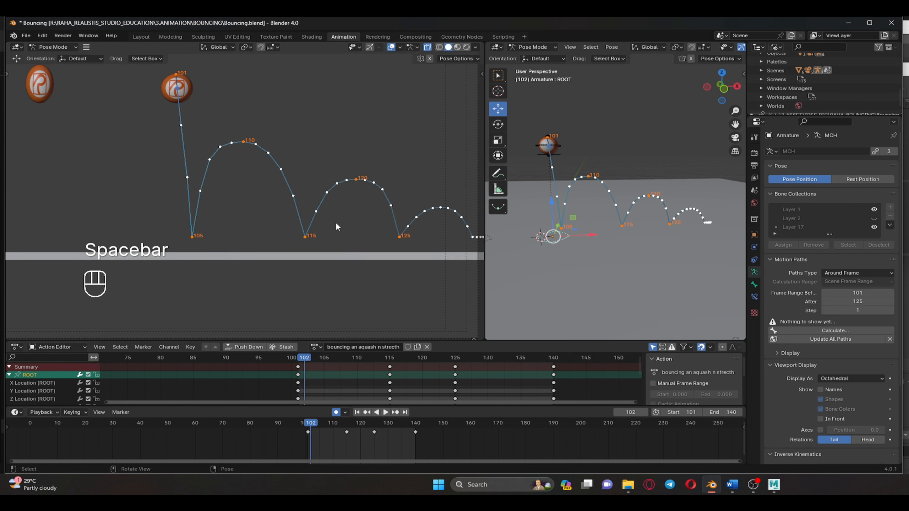
- Replay the bounce while reframing the camera view to examine the whole motion path
{"action": "middle_click_drag", "start_coordinate": [335, 221], "coordinate": [300, 193], "text": "shift"}
{"action": "scroll", "coordinate": [320, 211], "scroll_direction": "up", "scroll_amount": 1}
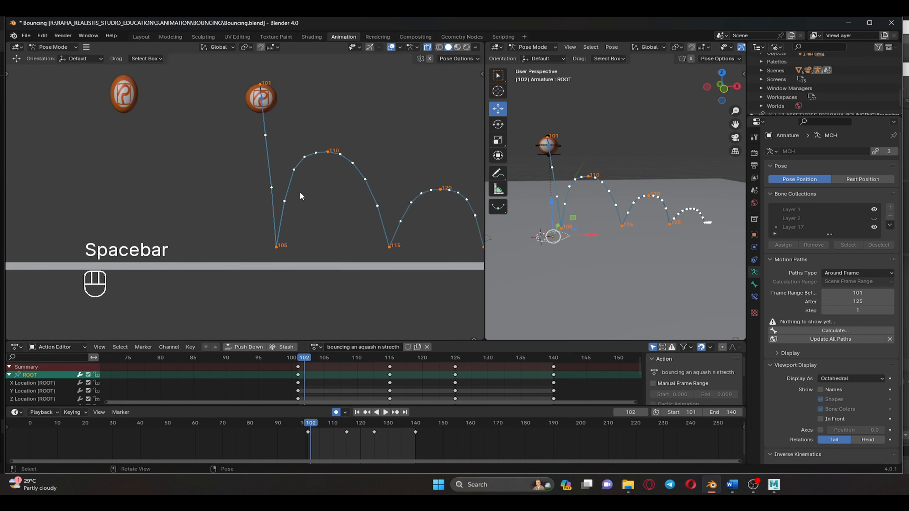
{"action": "key", "text": "space"}
{"action": "scroll", "coordinate": [370, 201], "scroll_direction": "down", "scroll_amount": 2}
{"action": "middle_click_drag", "start_coordinate": [365, 201], "coordinate": [337, 221], "text": "shift"}
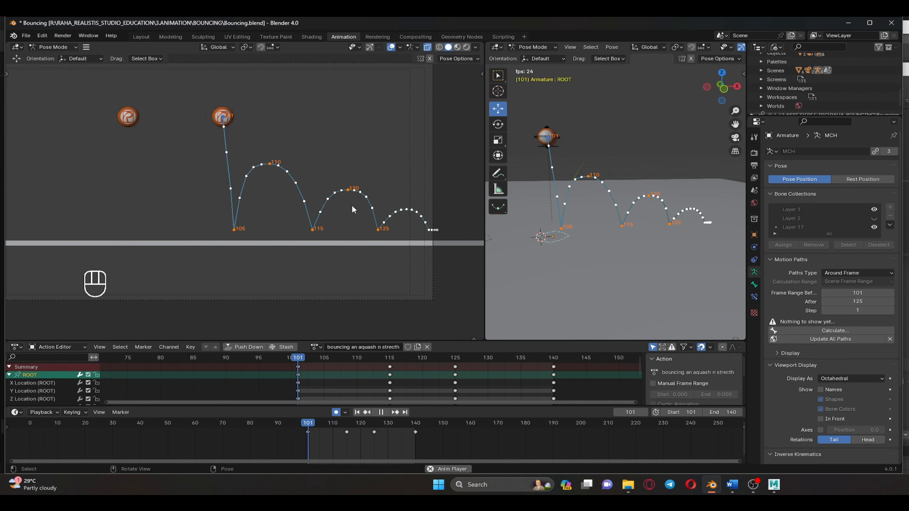
{"action": "key", "text": "space"}
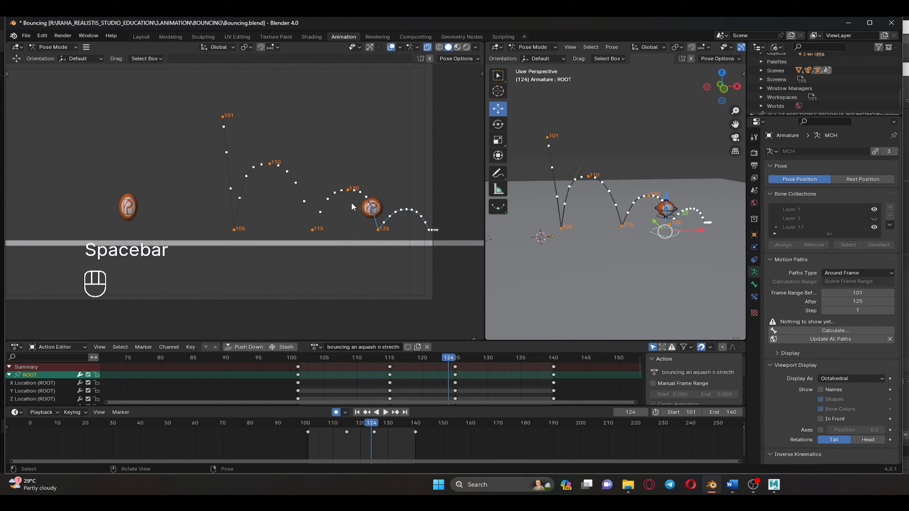
{"action": "scroll", "coordinate": [367, 246], "scroll_direction": "up", "scroll_amount": 2}
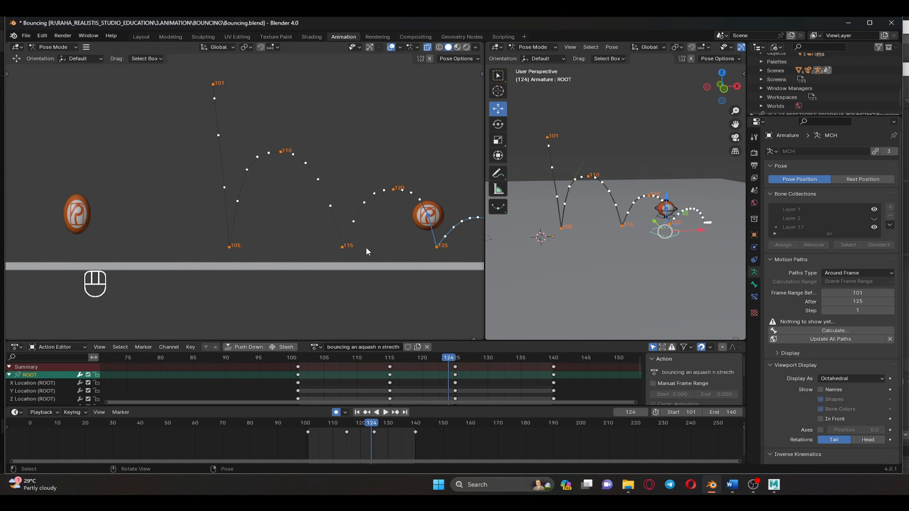
{"action": "scroll", "coordinate": [366, 246], "scroll_direction": "down", "scroll_amount": 1}
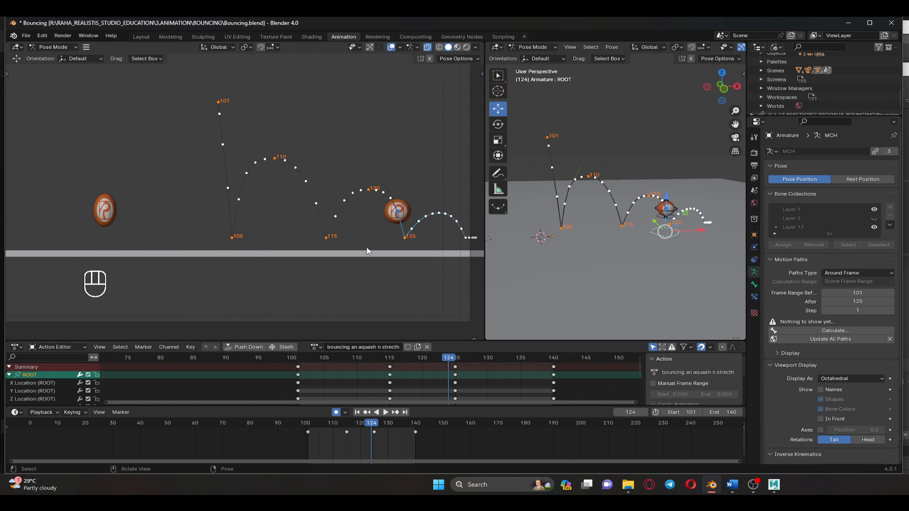
- Scrub the timeline through frames 105 and 120 to inspect the ball's position along the motion path
{"action": "left_click", "coordinate": [385, 413]}
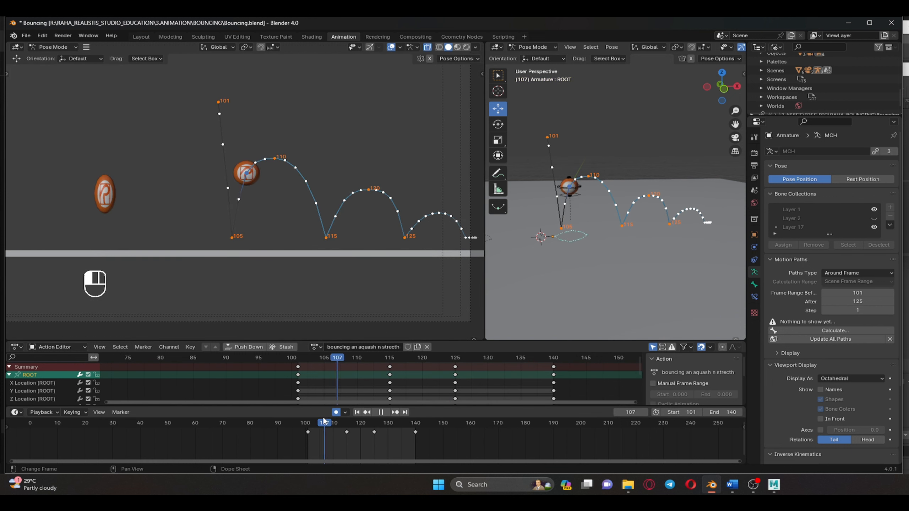
{"action": "left_click", "coordinate": [381, 413]}
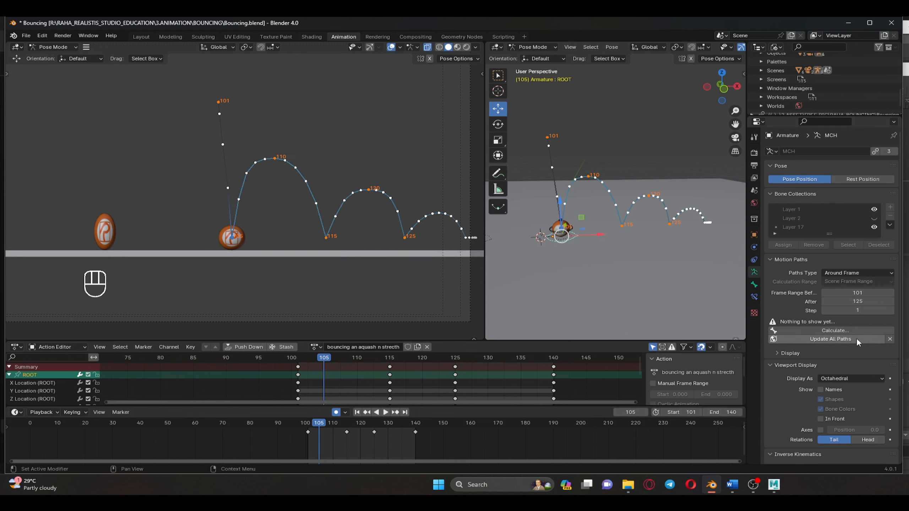
{"action": "key", "text": "space"}
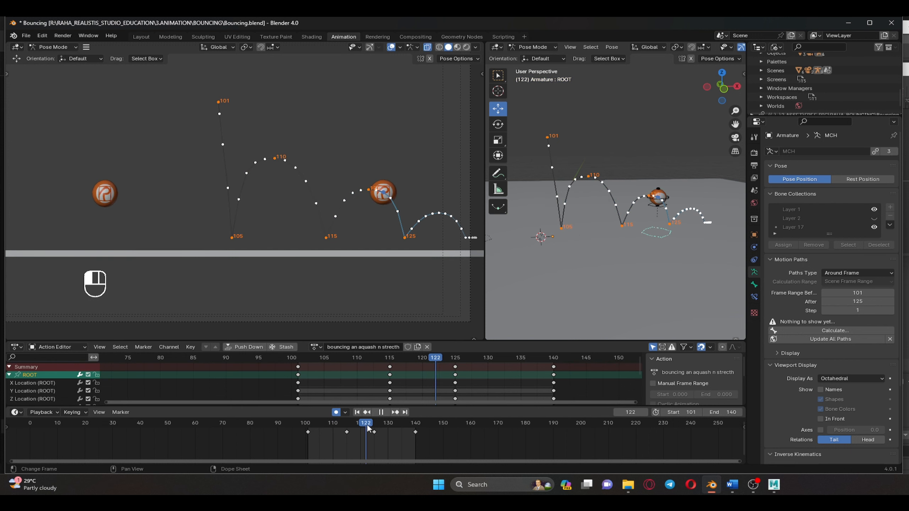
{"action": "left_click_drag", "start_coordinate": [391, 424], "coordinate": [360, 423]}
{"action": "left_click", "coordinate": [651, 202]}
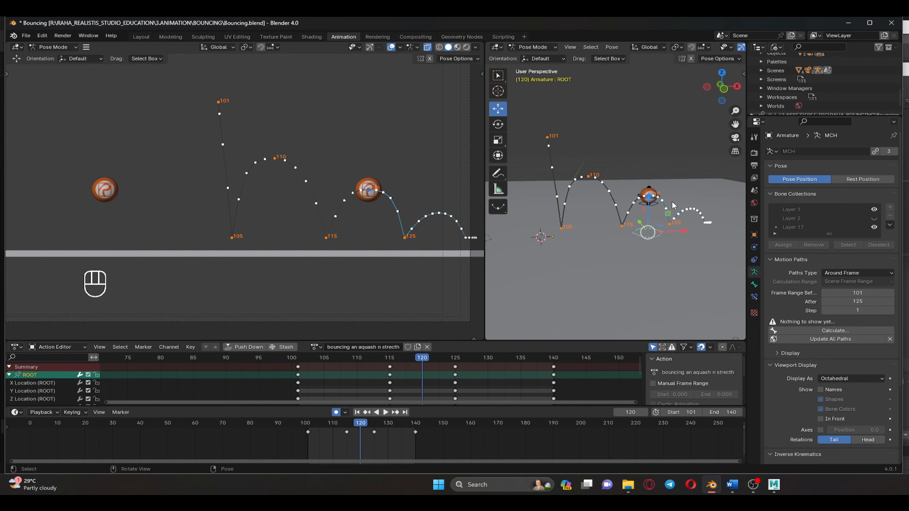
- Raise the MAIN bone slightly along the Z axis at frame 120 and play the bounce from frame 101
{"action": "left_click", "coordinate": [652, 180]}
{"action": "mouse_move", "coordinate": [652, 181]}
{"action": "left_mouse_down"}
{"action": "mouse_move", "coordinate": [650, 143]}
{"action": "mouse_move", "coordinate": [651, 195]}
{"action": "mouse_move", "coordinate": [661, 126]}
{"action": "mouse_move", "coordinate": [654, 169]}
{"action": "left_mouse_up"}
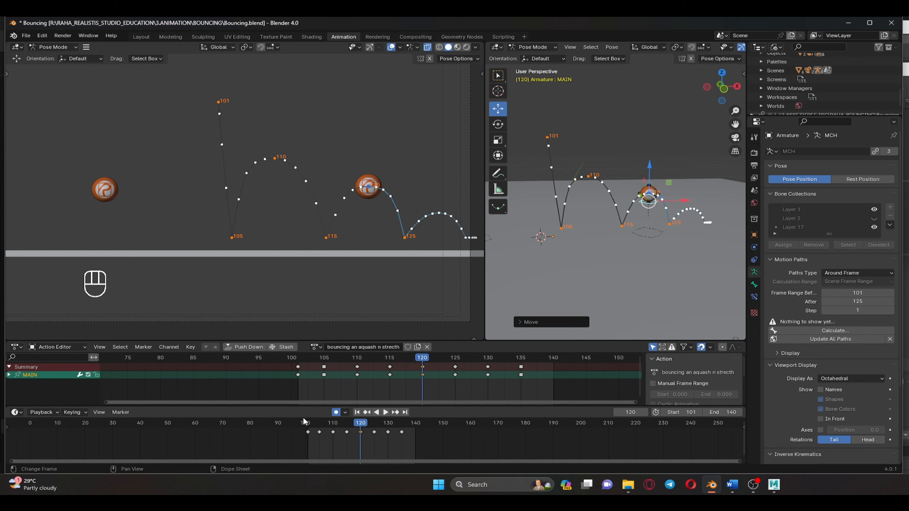
{"action": "mouse_move", "coordinate": [308, 424]}
{"action": "left_mouse_down"}
{"action": "mouse_move", "coordinate": [416, 420]}
{"action": "mouse_move", "coordinate": [304, 410]}
{"action": "left_mouse_up"}
{"action": "key", "text": "space"}
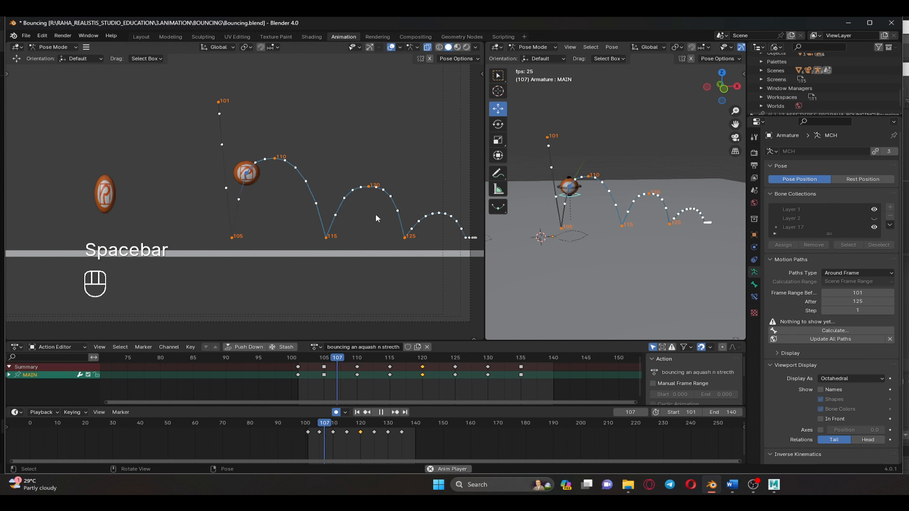
{"action": "key", "text": "space"}
{"action": "key", "text": "space"}
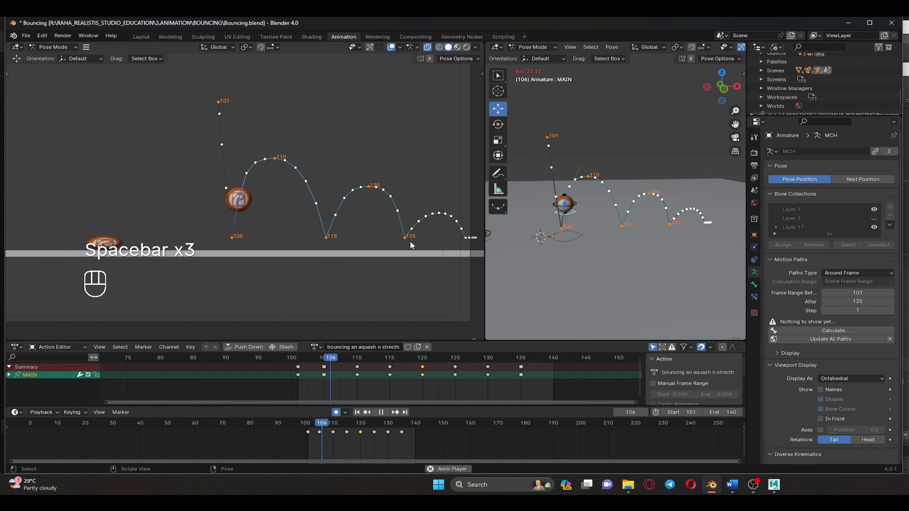
{"action": "key", "text": "space"}
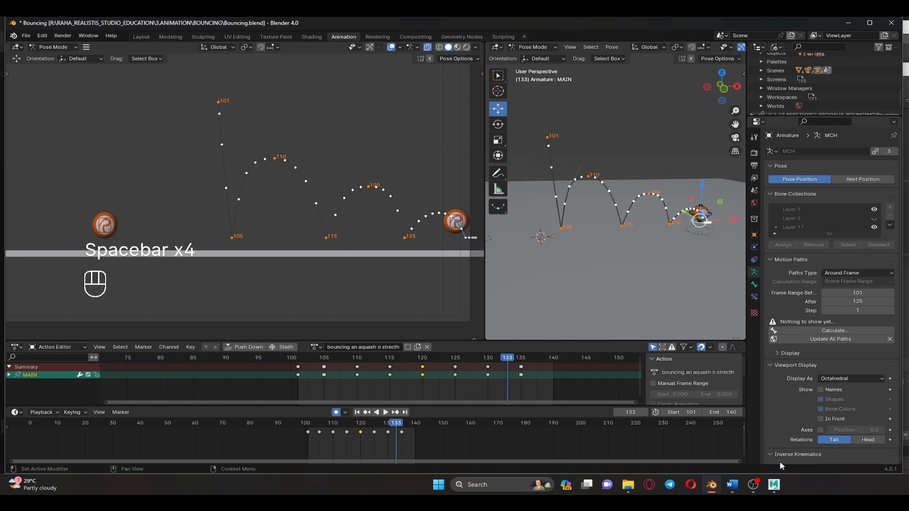
- Check the Motion Trail Tool and playblast topics in the Word course outline, and return to frame 101 in Blender
{"action": "left_click", "coordinate": [732, 484]}
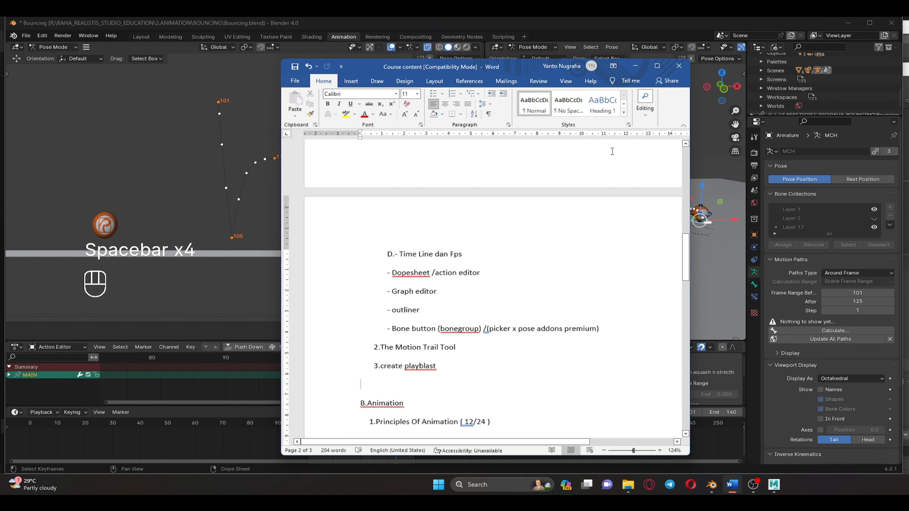
{"action": "left_click", "coordinate": [636, 67]}
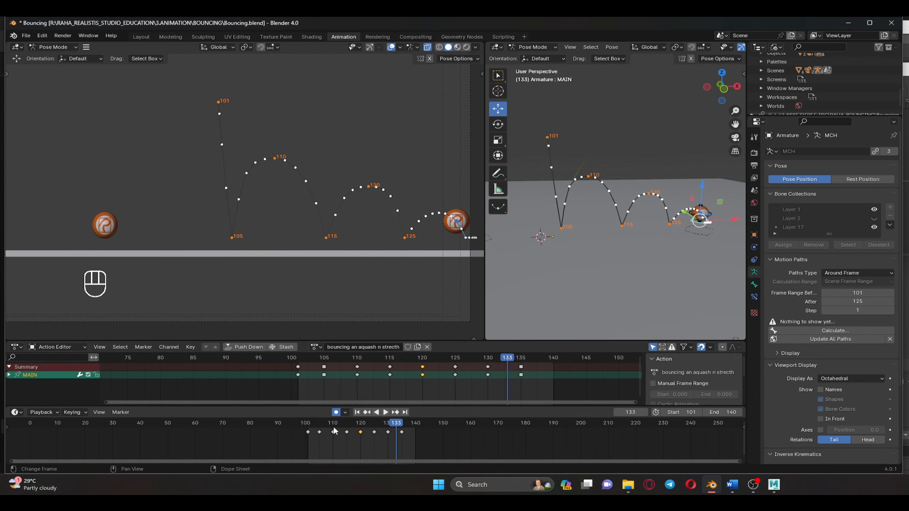
{"action": "left_click", "coordinate": [311, 429]}
{"action": "key", "text": "Escape"}
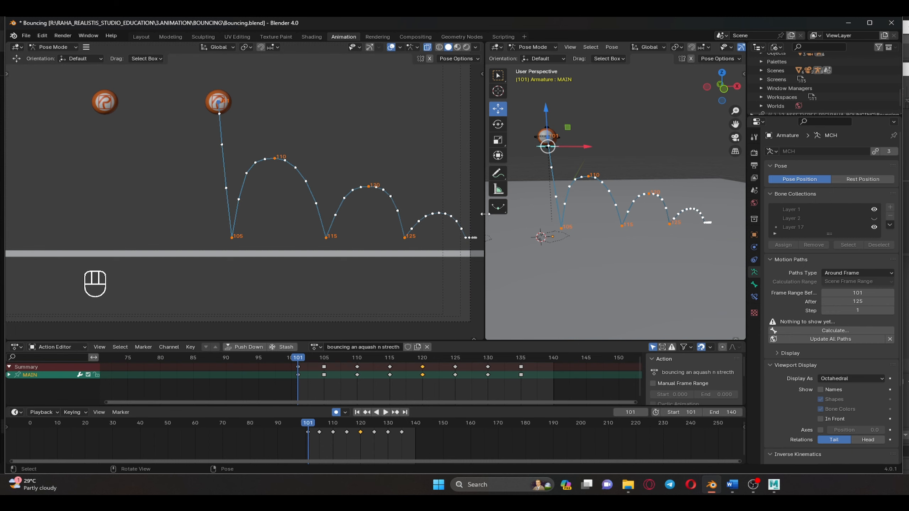
- Widen the camera viewport and clear the calculated motion path from the bones
{"action": "left_click_drag", "start_coordinate": [485, 215], "coordinate": [542, 214]}
{"action": "scroll", "coordinate": [337, 188], "scroll_direction": "down", "scroll_amount": 4}
{"action": "middle_click_drag", "start_coordinate": [335, 187], "coordinate": [312, 193], "text": "shift"}
{"action": "scroll", "coordinate": [377, 193], "scroll_direction": "up", "scroll_amount": 5}
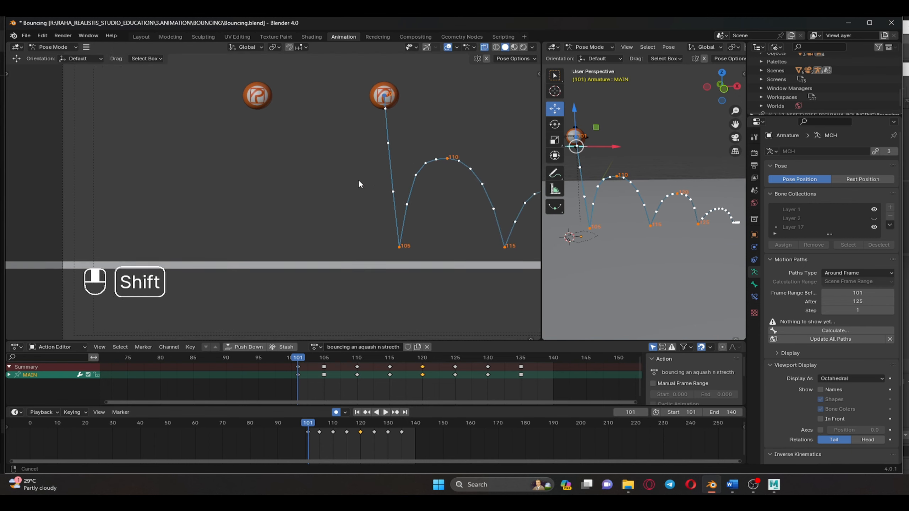
{"action": "left_click", "coordinate": [891, 339]}
- Play the bounce with the entire camera frame in view to check it without the motion path
{"action": "scroll", "coordinate": [375, 192], "scroll_direction": "down", "scroll_amount": 3}
{"action": "key", "text": "space"}
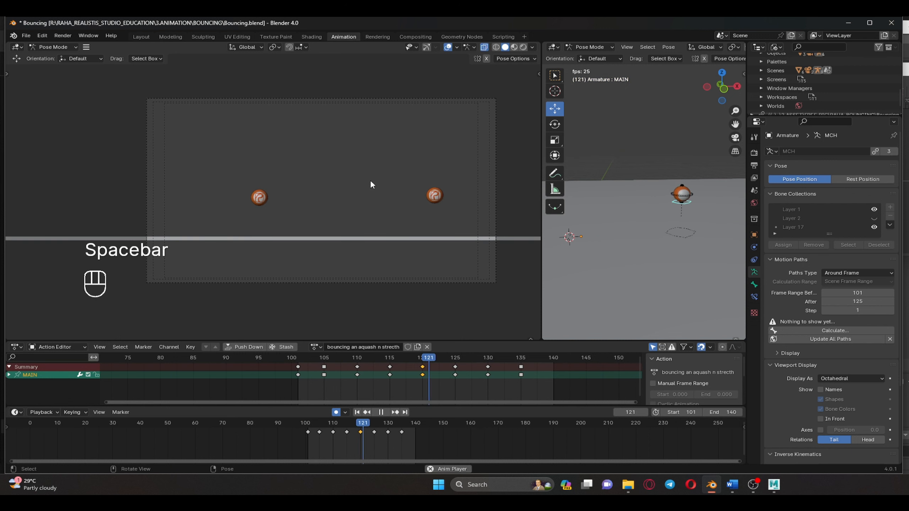
{"action": "key", "text": "space"}
{"action": "scroll", "coordinate": [347, 112], "scroll_direction": "up", "scroll_amount": 1}
{"action": "scroll", "coordinate": [348, 113], "scroll_direction": "down", "scroll_amount": 1}
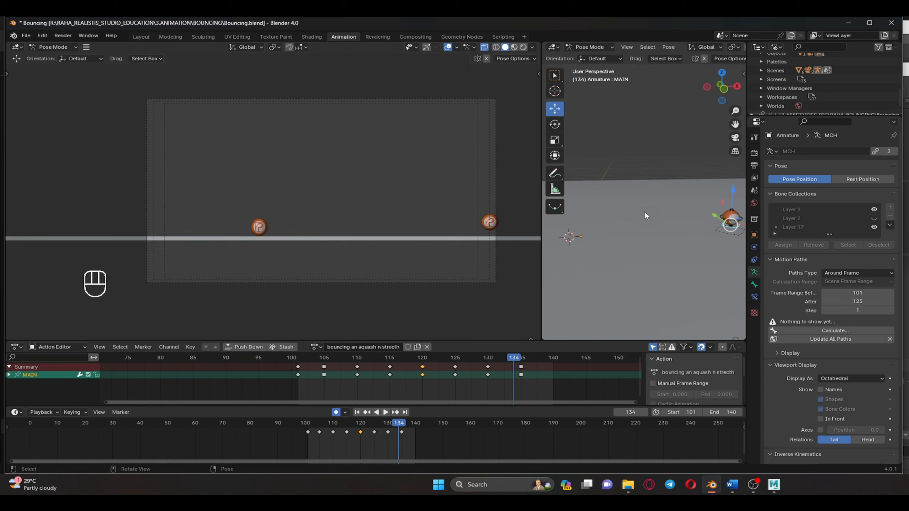
{"action": "scroll", "coordinate": [638, 215], "scroll_direction": "down", "scroll_amount": 7}
{"action": "scroll", "coordinate": [637, 212], "scroll_direction": "up", "scroll_amount": 4}
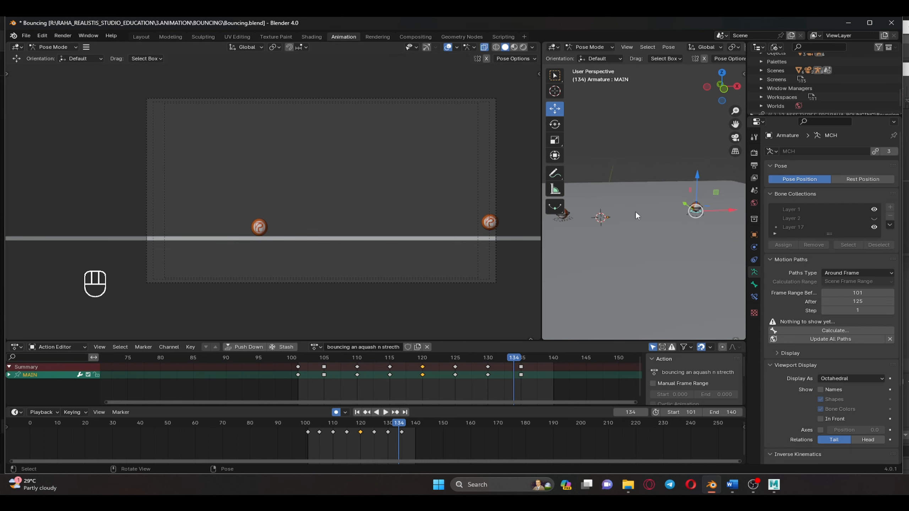
{"action": "scroll", "coordinate": [636, 213], "scroll_direction": "down", "scroll_amount": 2}
{"action": "key", "text": "space"}
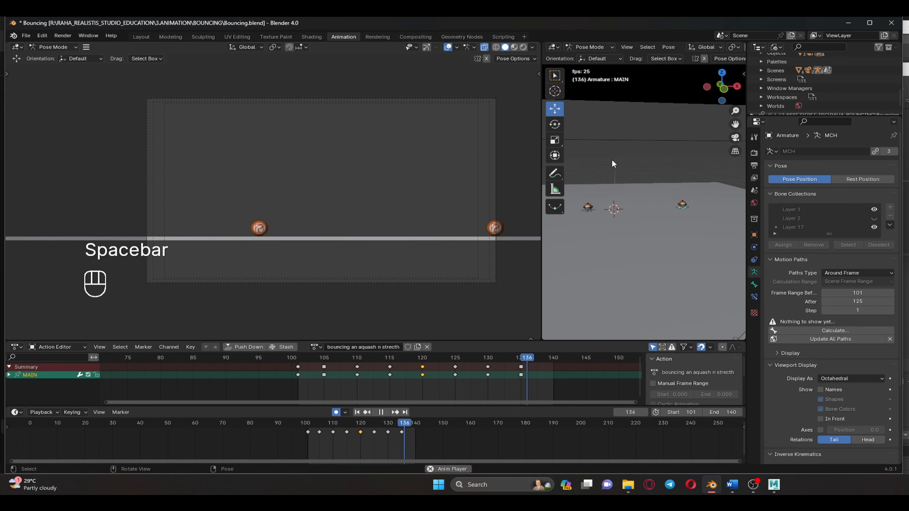
{"action": "key", "text": "space"}
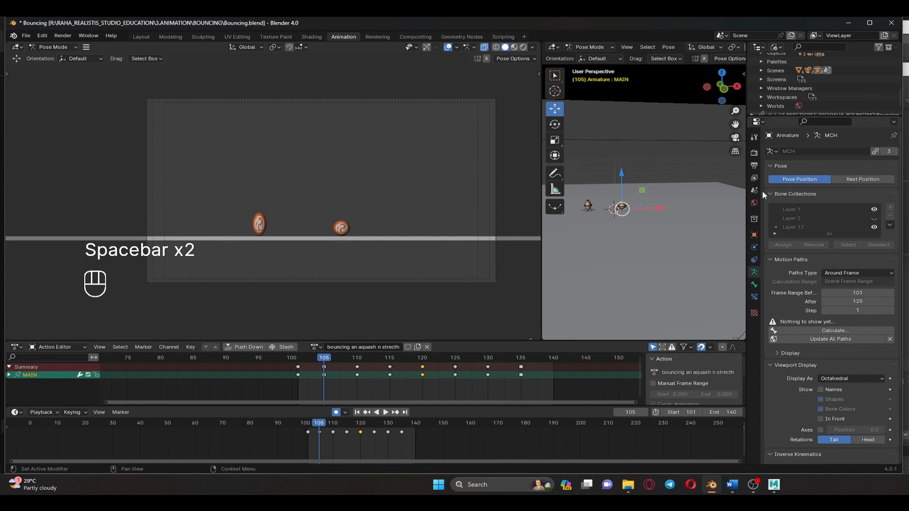
- Set the output to FFmpeg Video in a Matroska container, saved as "Squash n strecth 1" in the RAHA_REALISTIS_STUDIO_EDUCATION folder
{"action": "left_click", "coordinate": [754, 167]}
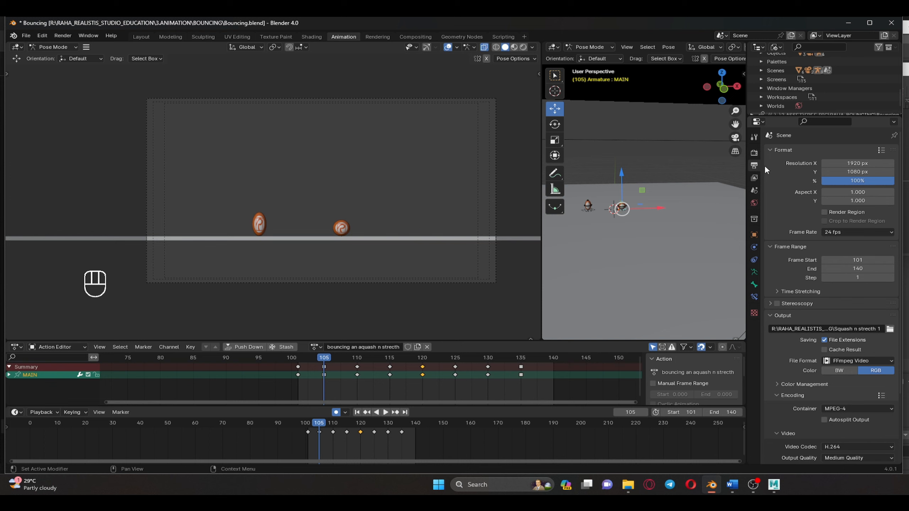
{"action": "scroll", "coordinate": [831, 287], "scroll_direction": "down", "scroll_amount": 5}
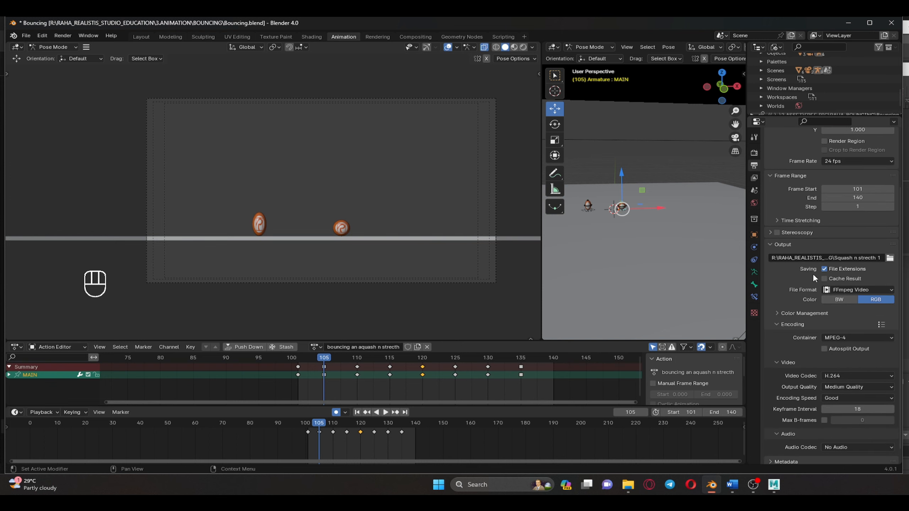
{"action": "left_click", "coordinate": [889, 290]}
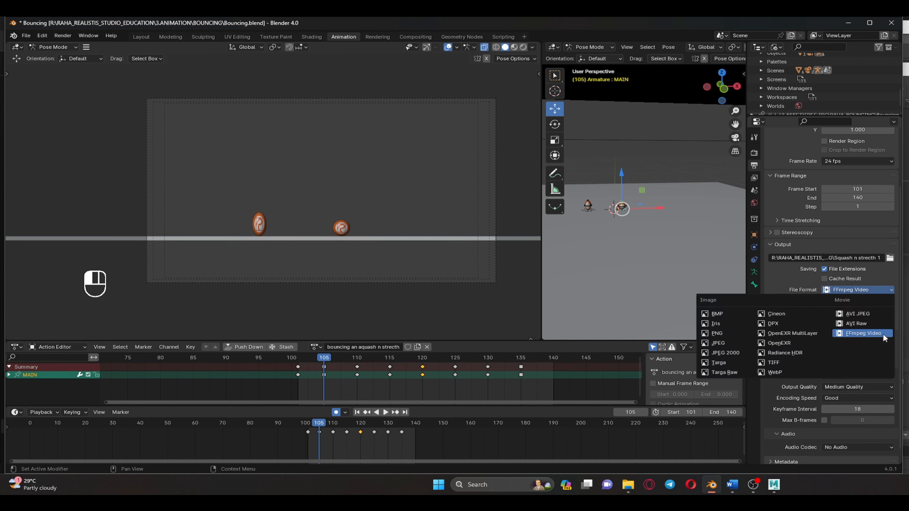
{"action": "left_click", "coordinate": [884, 335]}
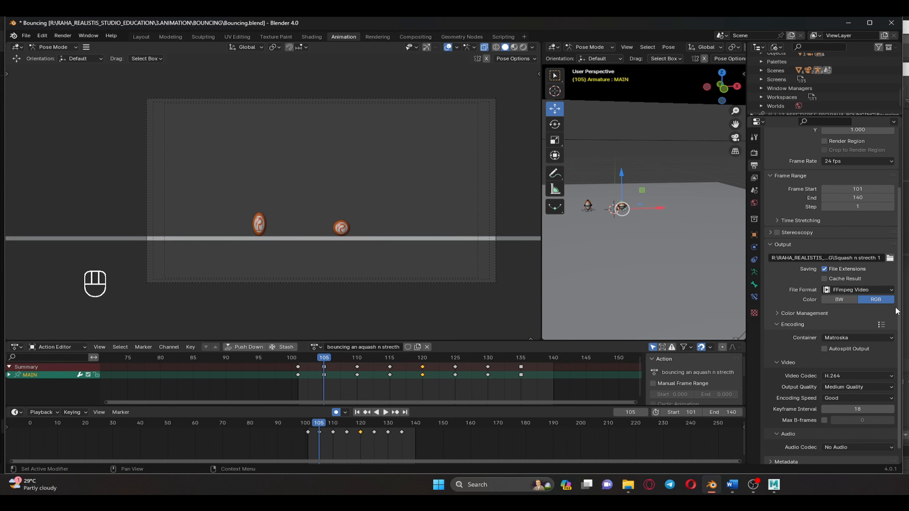
{"action": "left_click", "coordinate": [891, 259]}
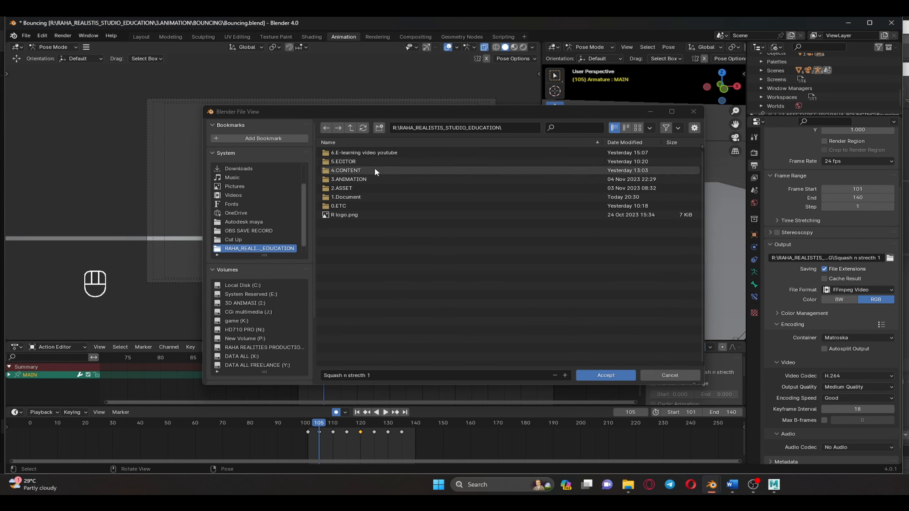
{"action": "left_click", "coordinate": [593, 375]}
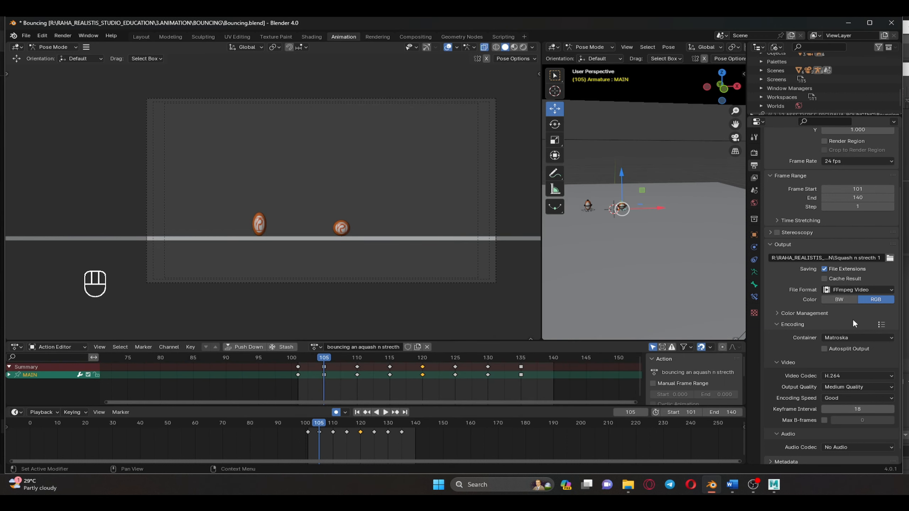
- Keep H.264 as the output's video codec and set its audio codec to MP3
{"action": "scroll", "coordinate": [854, 346], "scroll_direction": "down", "scroll_amount": 1}
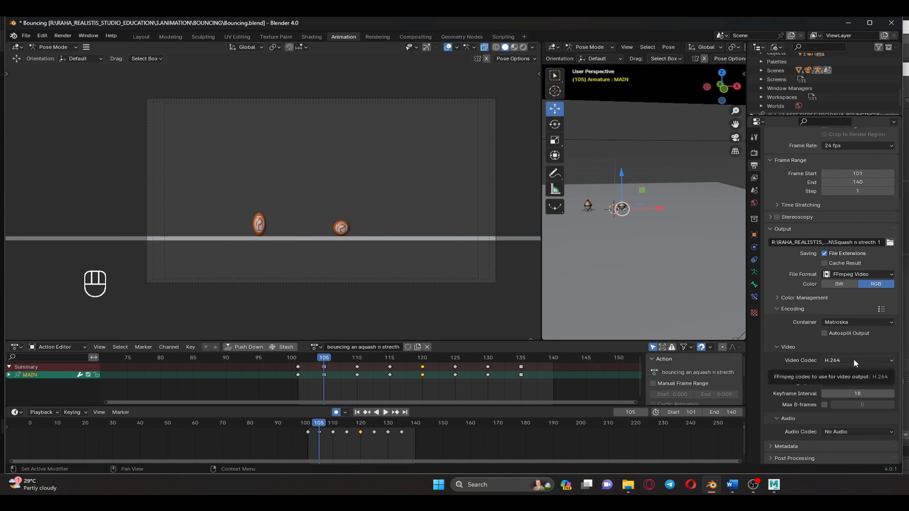
{"action": "left_click", "coordinate": [854, 360]}
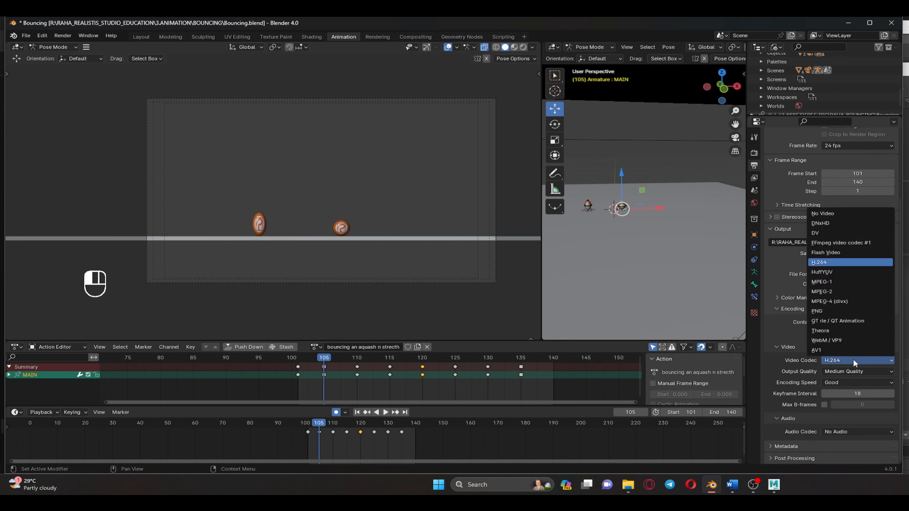
{"action": "left_click", "coordinate": [837, 258]}
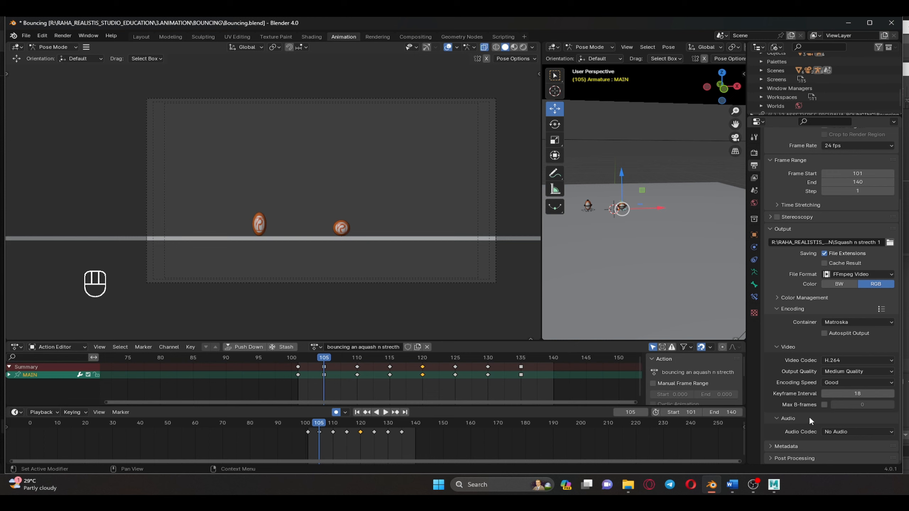
{"action": "left_click", "coordinate": [836, 431]}
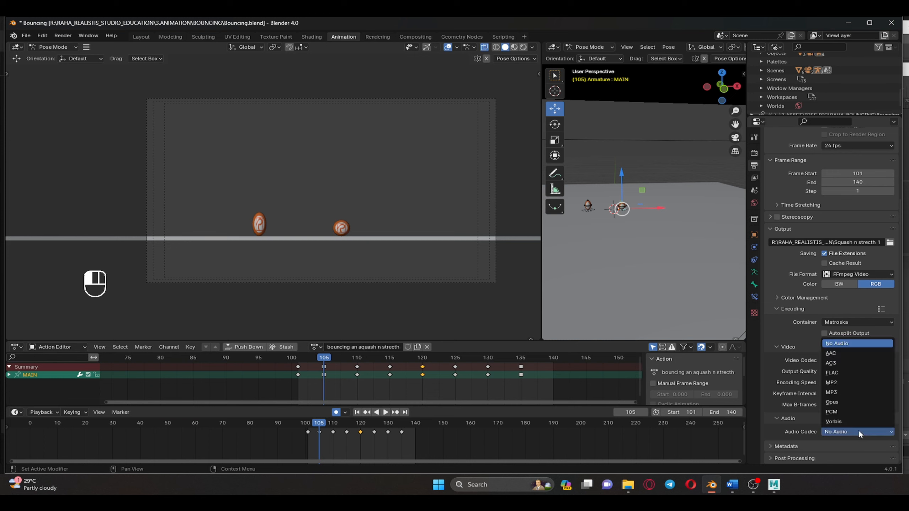
{"action": "left_click", "coordinate": [841, 392]}
{"action": "scroll", "coordinate": [851, 441], "scroll_direction": "down", "scroll_amount": 3}
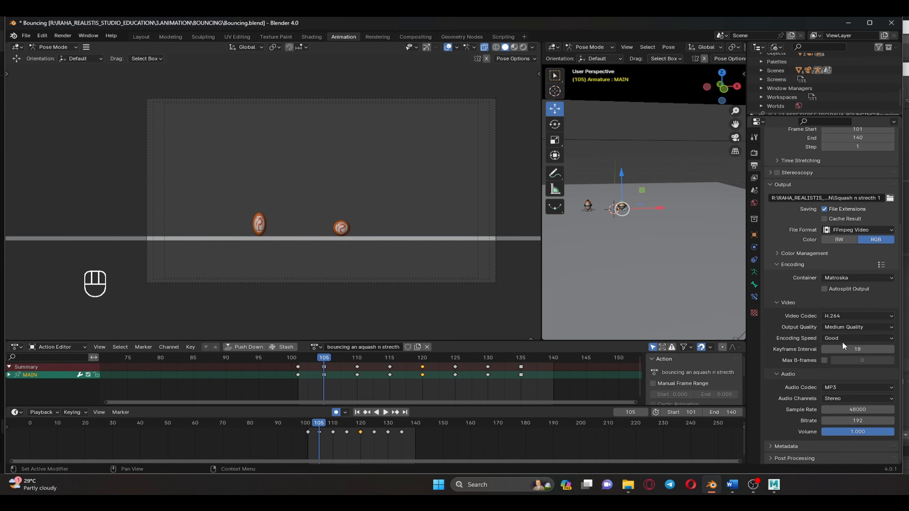
{"action": "scroll", "coordinate": [843, 341], "scroll_direction": "up", "scroll_amount": 9}
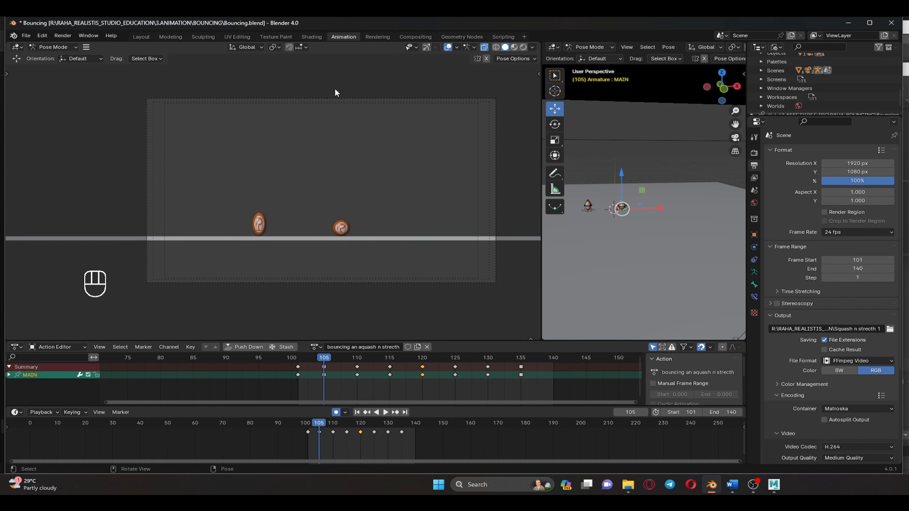
- Render a viewport animation of the bounce from the camera view
{"action": "left_click", "coordinate": [86, 47]}
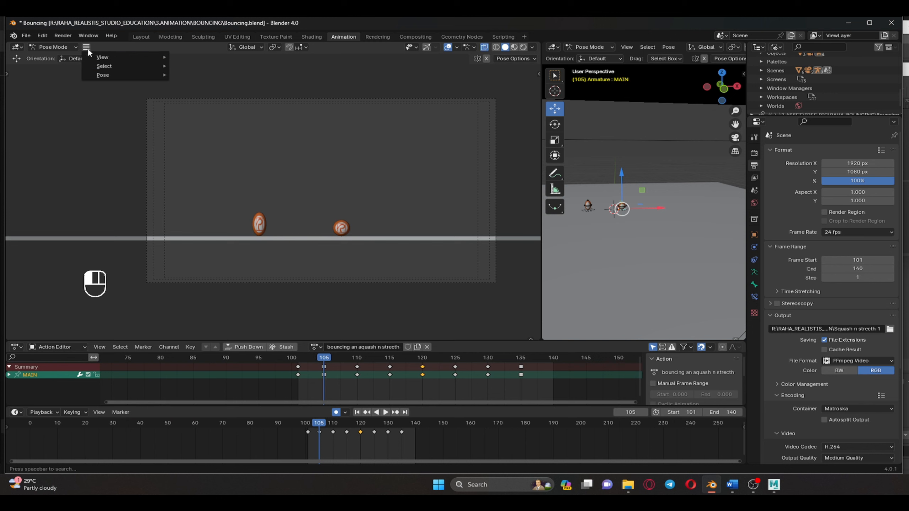
{"action": "mouse_move", "coordinate": [111, 57]}
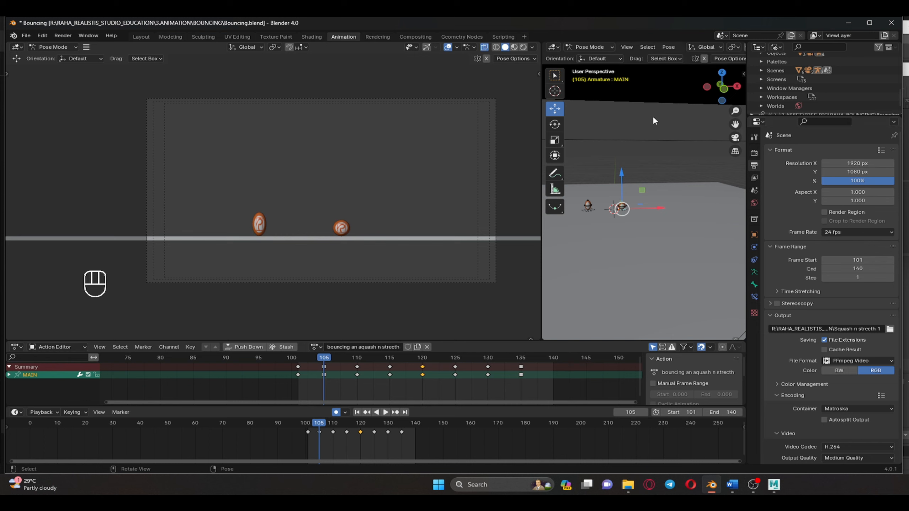
{"action": "left_click", "coordinate": [88, 47]}
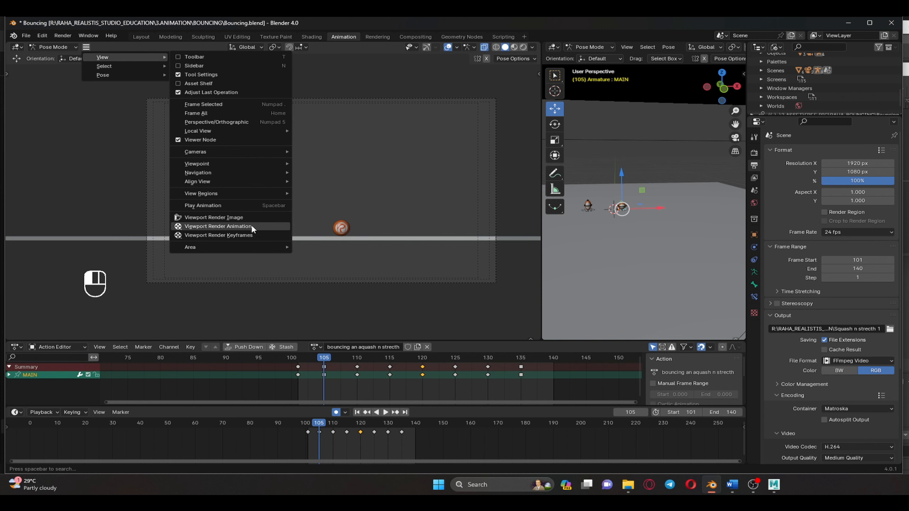
{"action": "left_click", "coordinate": [252, 226]}
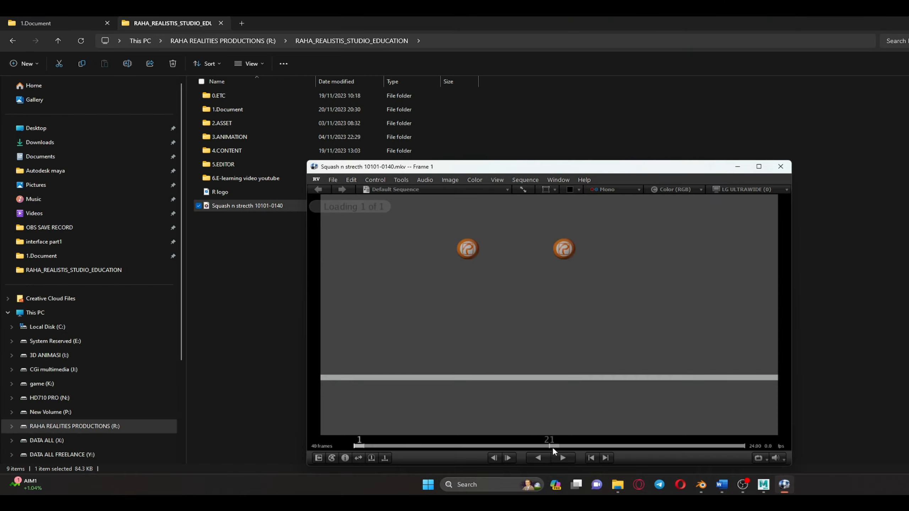
- Play the rendered "Squash n strecth 10101-0140.mkv" in RV, and close both the player and Blender's render window
{"action": "left_click", "coordinate": [561, 459]}
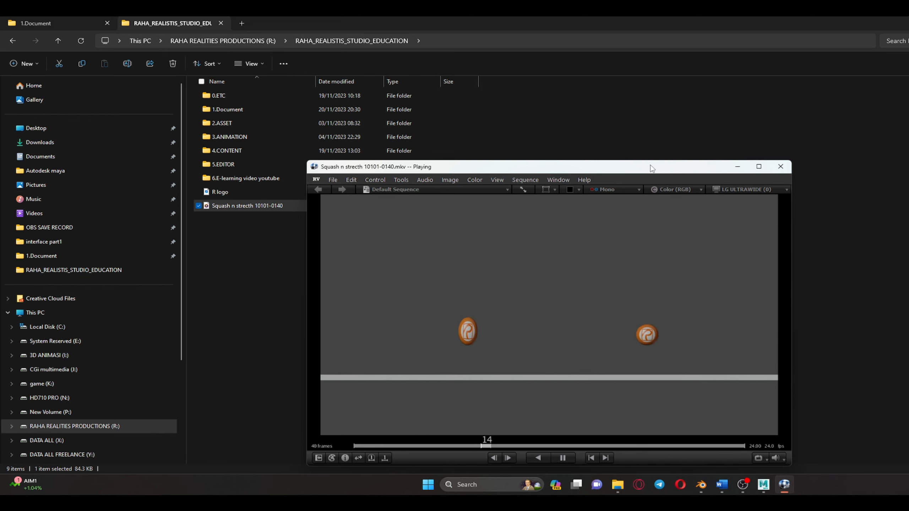
{"action": "left_click_drag", "start_coordinate": [649, 167], "coordinate": [675, 128]}
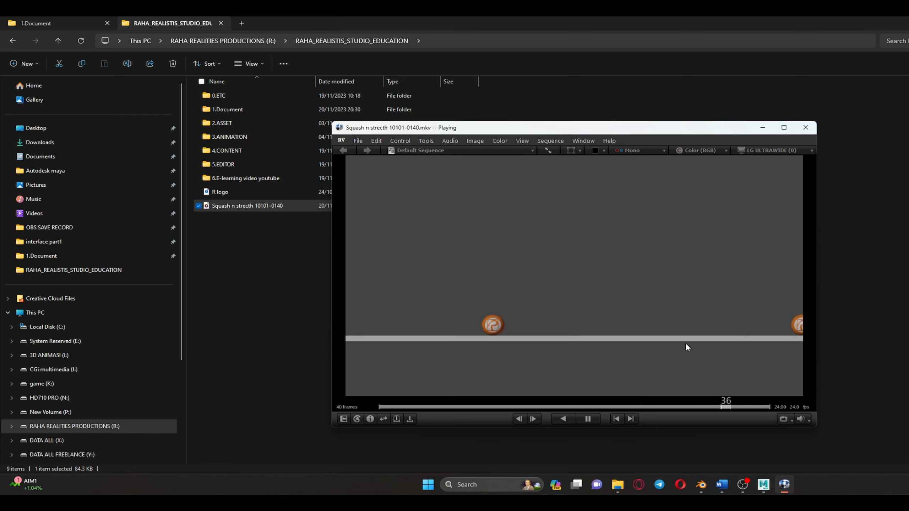
{"action": "left_click", "coordinate": [801, 132]}
{"action": "key", "text": "alt+Tab"}
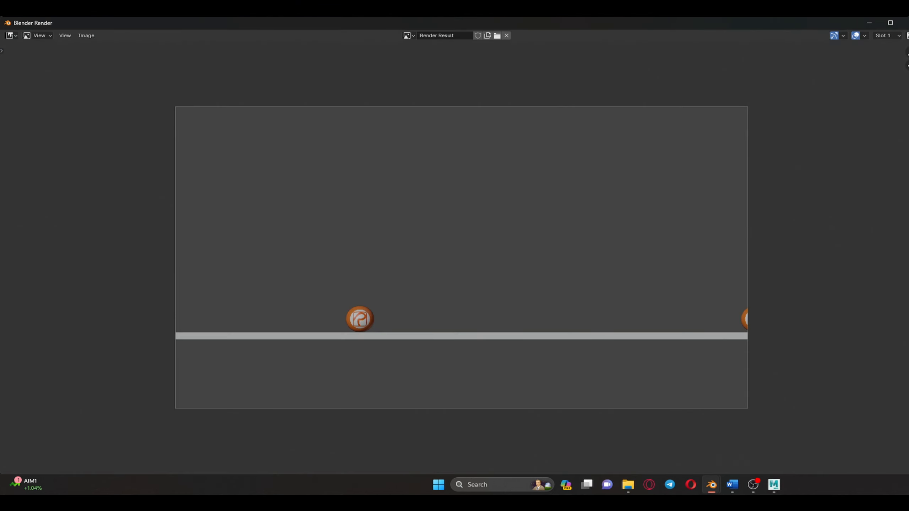
{"action": "left_click", "coordinate": [898, 24]}
{"action": "left_click", "coordinate": [906, 23]}
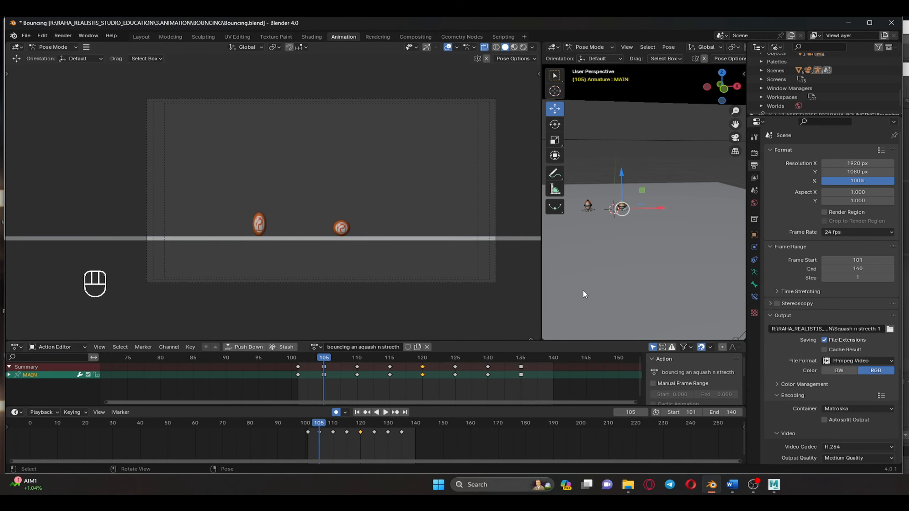
- Review the earlier interface and camera topics in the Word course outline, and return to Blender
{"action": "left_click", "coordinate": [732, 485]}
{"action": "scroll", "coordinate": [462, 337], "scroll_direction": "up", "scroll_amount": 12}
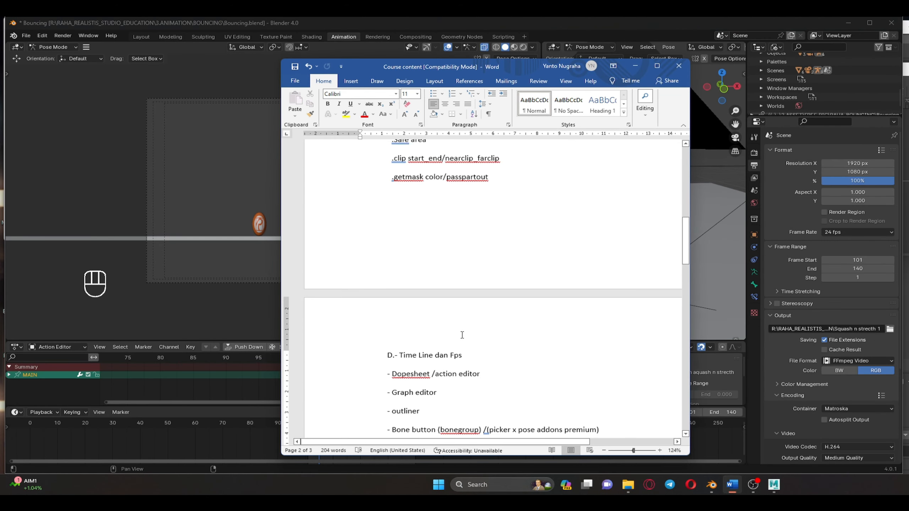
{"action": "scroll", "coordinate": [486, 271], "scroll_direction": "down", "scroll_amount": 2}
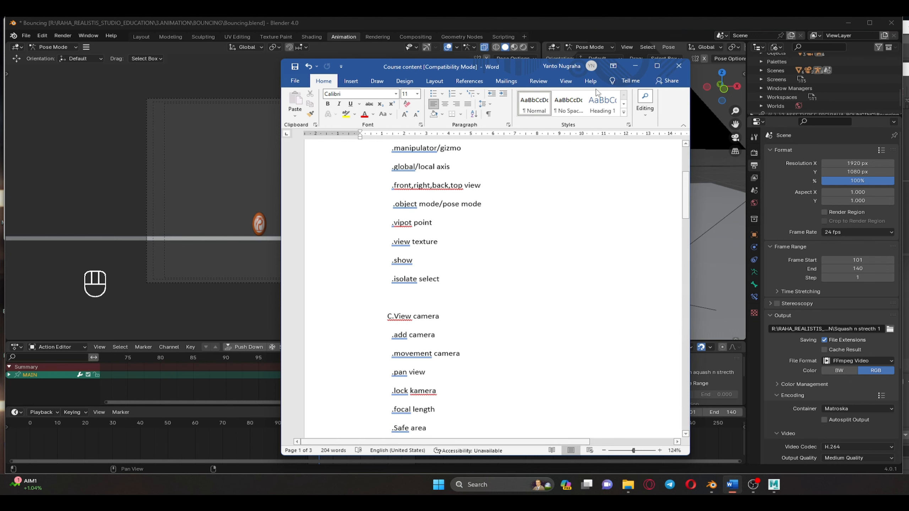
{"action": "left_click", "coordinate": [635, 68]}
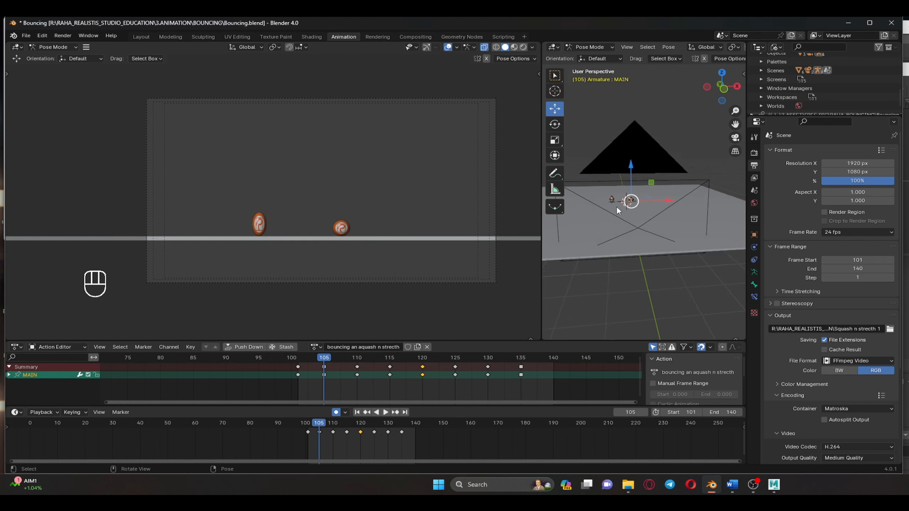